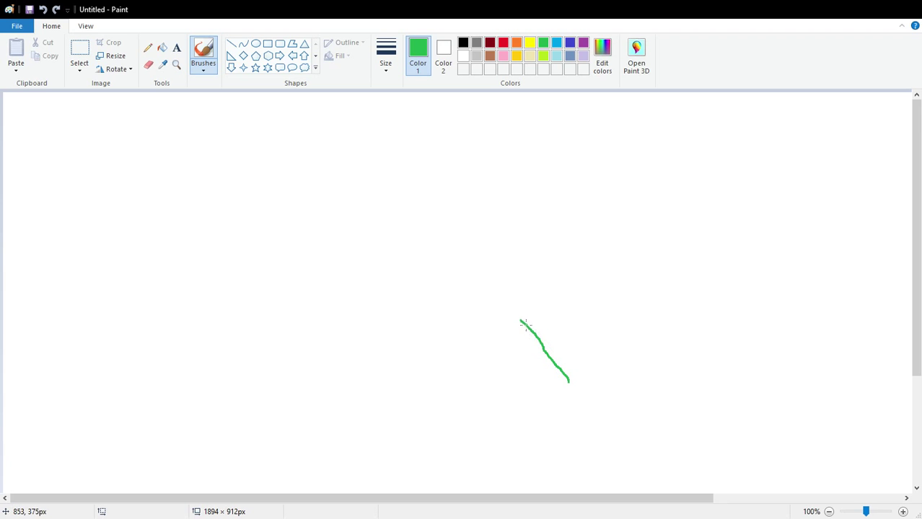
{"action": "left_click_drag", "start_coordinate": [504, 266], "coordinate": [487, 240]}
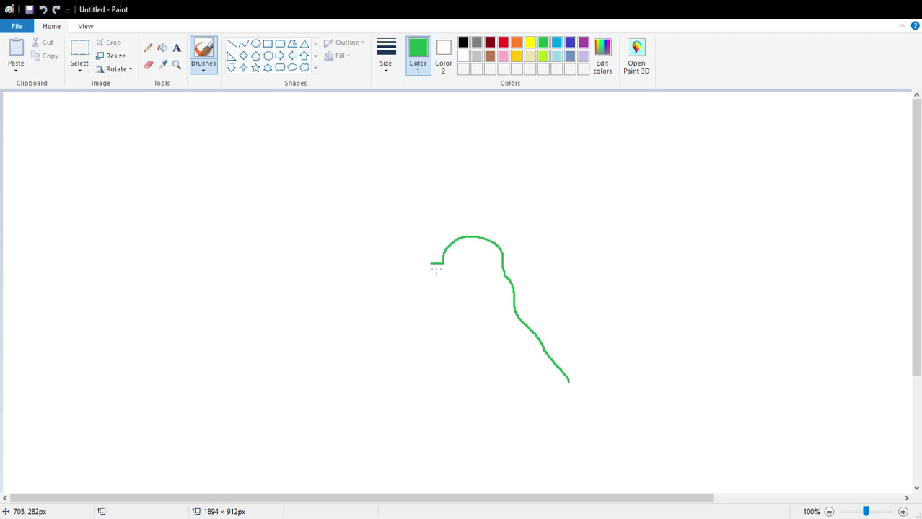
{"action": "left_click_drag", "start_coordinate": [421, 263], "coordinate": [386, 250]}
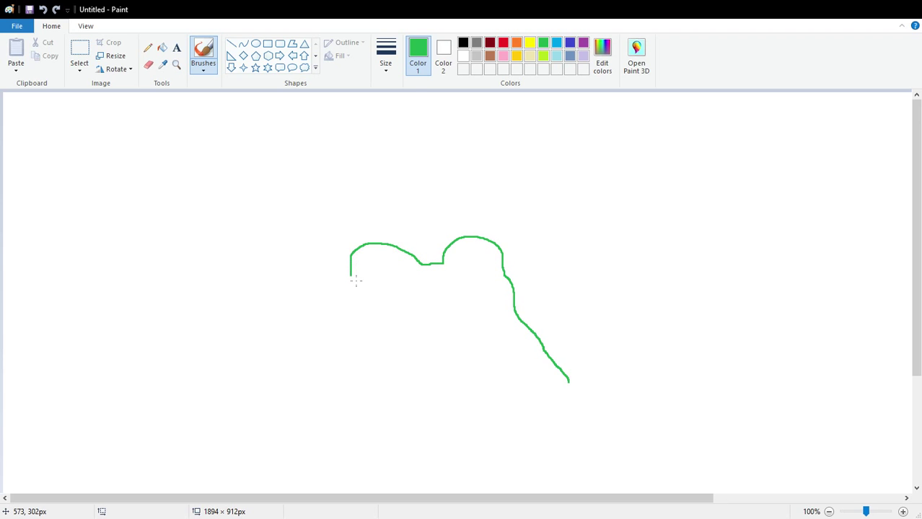
{"action": "key", "text": "ctrl+z"}
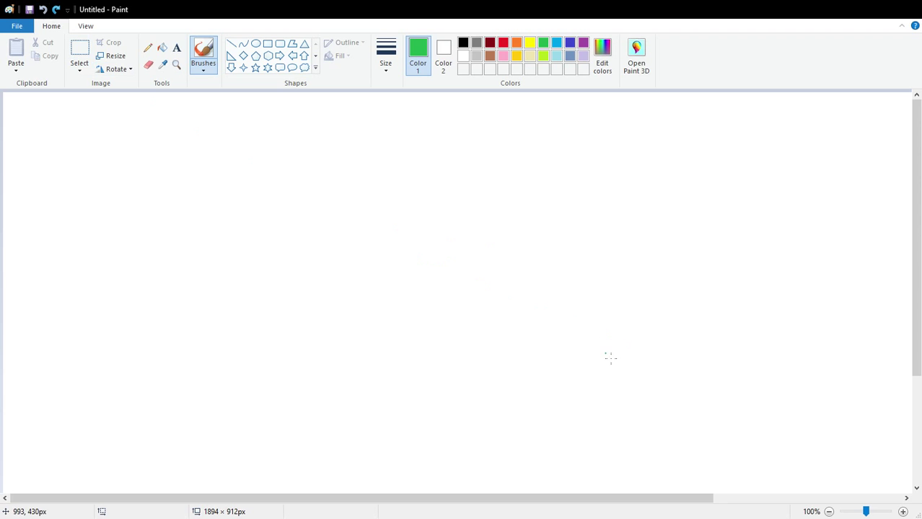
Step: Draw the frog's head with two eye bumps and both sides of its body as a green brush outline
{"action": "mouse_move", "coordinate": [591, 365]}
{"action": "left_mouse_down"}
{"action": "mouse_move", "coordinate": [535, 306]}
{"action": "mouse_move", "coordinate": [527, 249]}
{"action": "mouse_move", "coordinate": [498, 238]}
{"action": "mouse_move", "coordinate": [473, 243]}
{"action": "mouse_move", "coordinate": [459, 271]}
{"action": "mouse_move", "coordinate": [446, 271]}
{"action": "mouse_move", "coordinate": [431, 246]}
{"action": "mouse_move", "coordinate": [400, 237]}
{"action": "mouse_move", "coordinate": [375, 254]}
{"action": "mouse_move", "coordinate": [381, 270]}
{"action": "mouse_move", "coordinate": [361, 320]}
{"action": "left_mouse_up"}
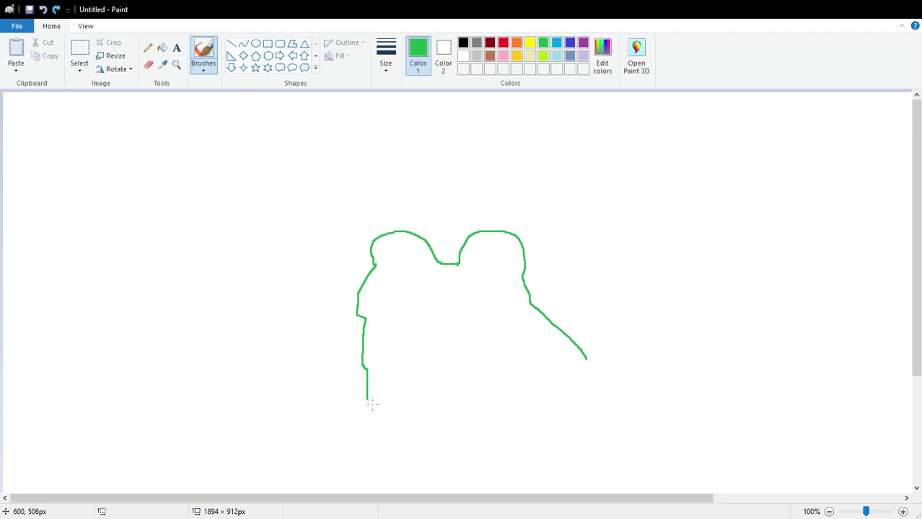
{"action": "left_click_drag", "start_coordinate": [372, 456], "coordinate": [373, 463]}
{"action": "mouse_move", "coordinate": [601, 375]}
{"action": "left_mouse_down"}
{"action": "mouse_move", "coordinate": [617, 422]}
{"action": "mouse_move", "coordinate": [617, 472]}
{"action": "mouse_move", "coordinate": [606, 488]}
{"action": "left_mouse_up"}
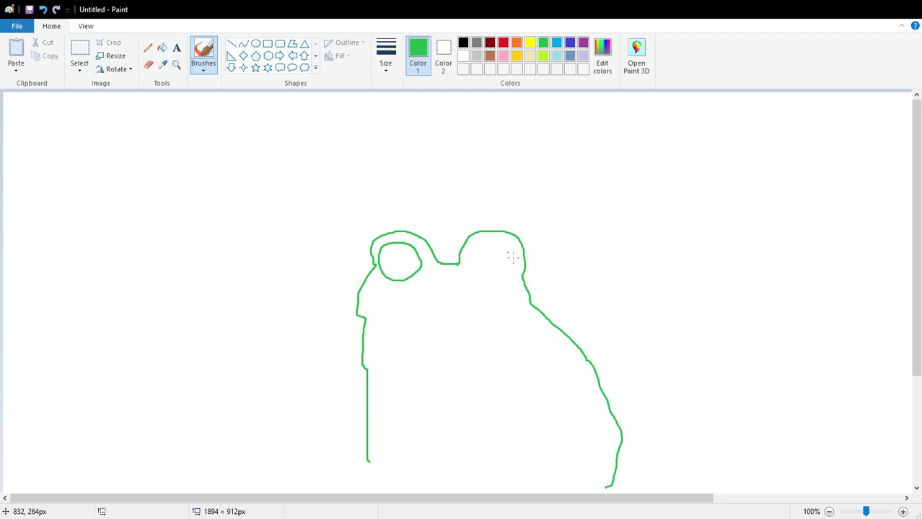
Step: Draw a round green eye inside each head bump and a wide curved mouth below, redoing the right eye to be rounder
{"action": "left_click_drag", "start_coordinate": [482, 274], "coordinate": [522, 267]}
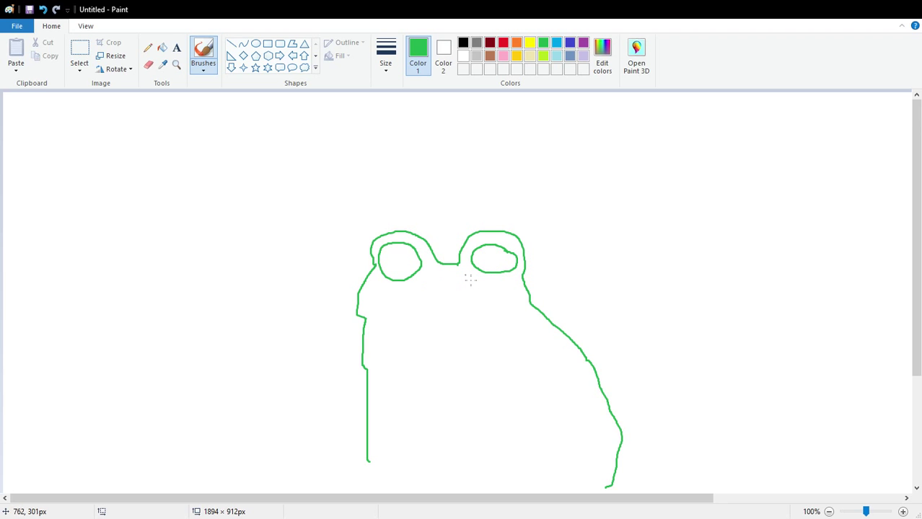
{"action": "left_click", "coordinate": [43, 9]}
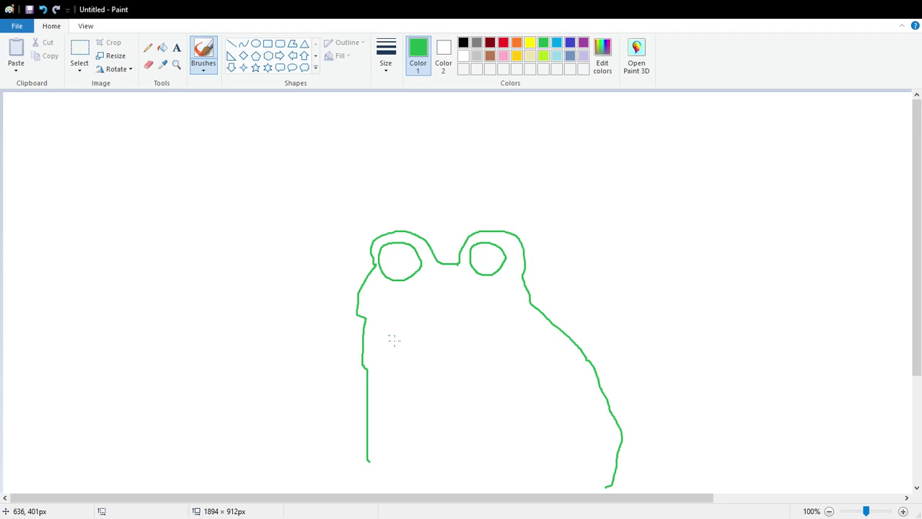
{"action": "left_click_drag", "start_coordinate": [422, 344], "coordinate": [470, 340]}
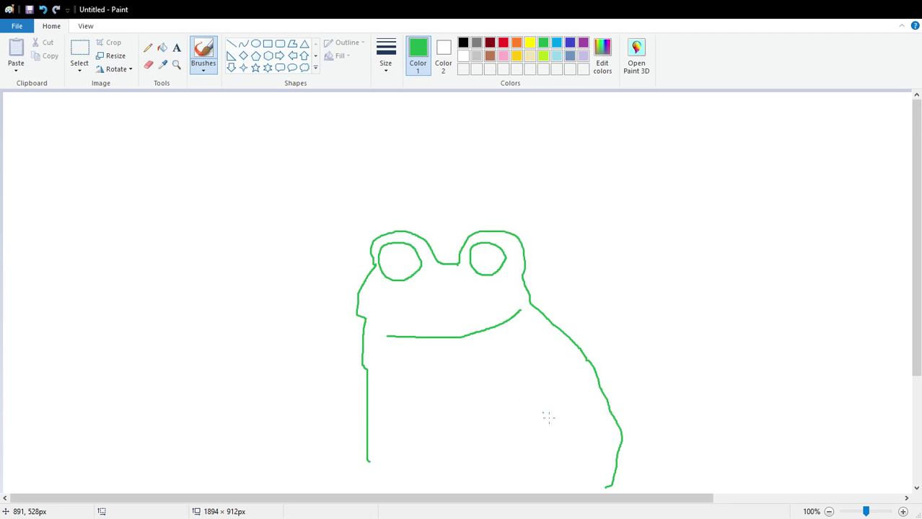
Step: Draw an arm line inside the frog's right side in green and start the bottom edge of the body
{"action": "left_click_drag", "start_coordinate": [555, 448], "coordinate": [535, 395]}
{"action": "left_click_drag", "start_coordinate": [582, 492], "coordinate": [544, 491]}
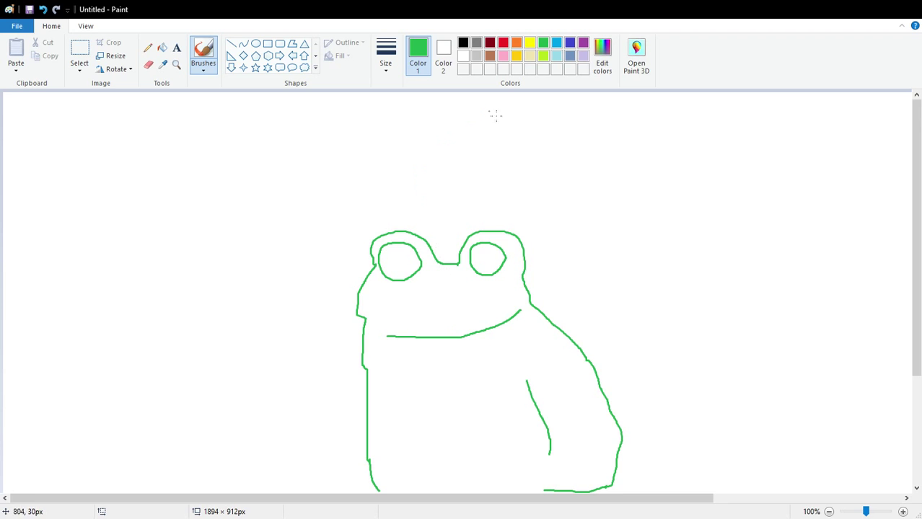
Step: Draw two short black nostrils above the mouth and undo the stray pupil stroke in the left eye
{"action": "left_click", "coordinate": [463, 42]}
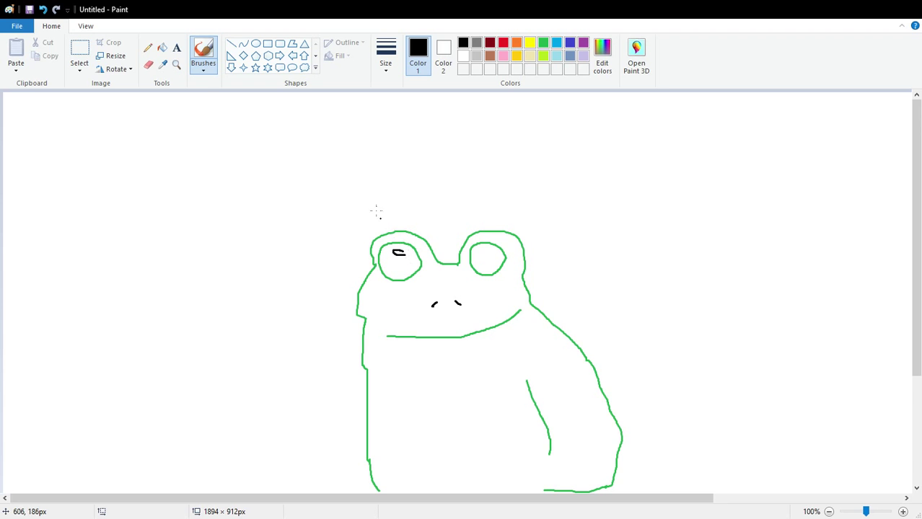
{"action": "left_click", "coordinate": [43, 10]}
{"action": "left_click_drag", "start_coordinate": [410, 253], "coordinate": [412, 255]}
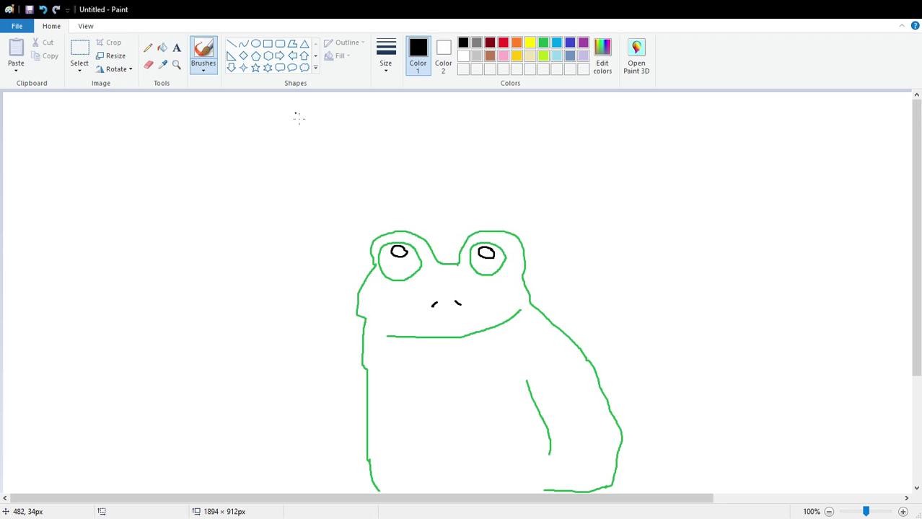
{"action": "left_click", "coordinate": [163, 48]}
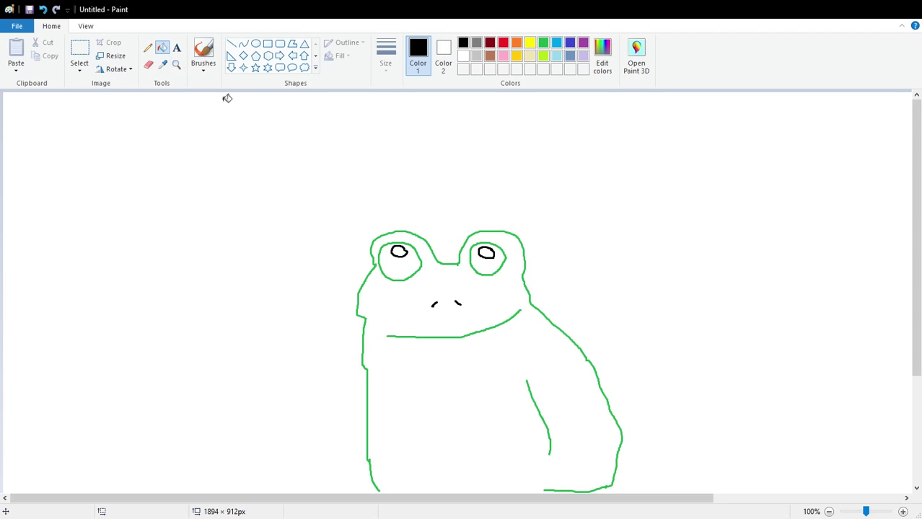
{"action": "left_click", "coordinate": [402, 254]}
{"action": "left_click", "coordinate": [486, 256]}
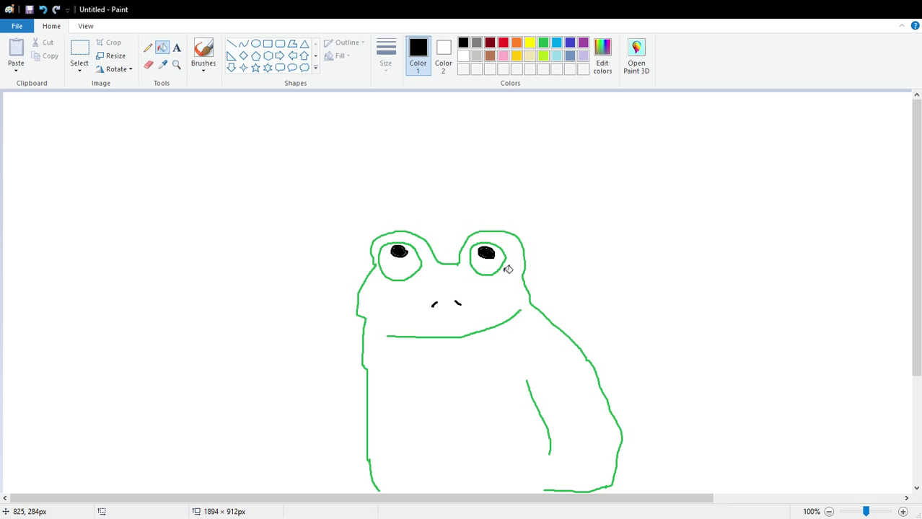
{"action": "left_click", "coordinate": [43, 10]}
{"action": "left_click", "coordinate": [44, 10]}
{"action": "left_click", "coordinate": [44, 10]}
{"action": "left_click", "coordinate": [44, 10]}
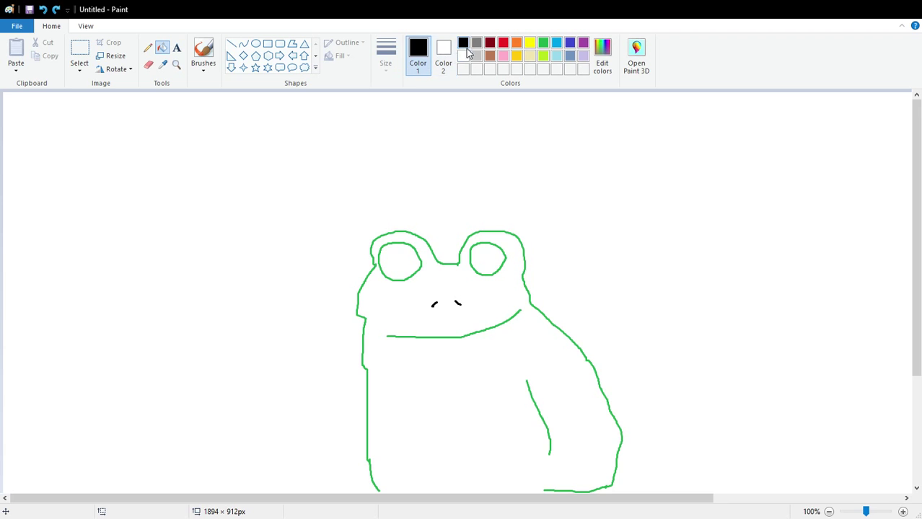
Step: Draw a larger black pupil outline in each eye with a thick Pencil line, redrawing until both fit inside the green eye circles
{"action": "left_click", "coordinate": [148, 49]}
{"action": "left_click_drag", "start_coordinate": [404, 253], "coordinate": [385, 258]}
{"action": "key", "text": "ctrl+z"}
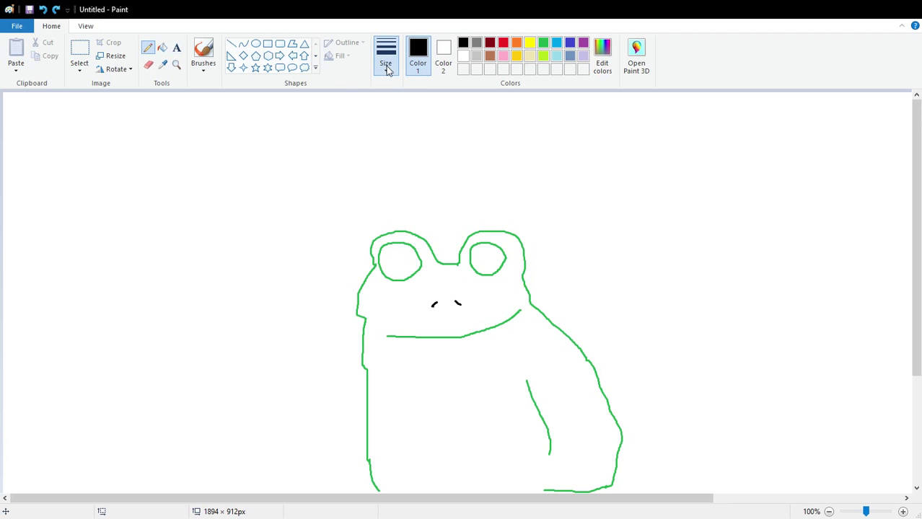
{"action": "mouse_move", "coordinate": [411, 254]}
{"action": "left_mouse_down"}
{"action": "mouse_move", "coordinate": [383, 251]}
{"action": "mouse_move", "coordinate": [413, 261]}
{"action": "mouse_move", "coordinate": [408, 254]}
{"action": "left_mouse_up"}
{"action": "mouse_move", "coordinate": [497, 254]}
{"action": "left_mouse_down"}
{"action": "mouse_move", "coordinate": [473, 248]}
{"action": "mouse_move", "coordinate": [474, 265]}
{"action": "mouse_move", "coordinate": [499, 257]}
{"action": "left_mouse_up"}
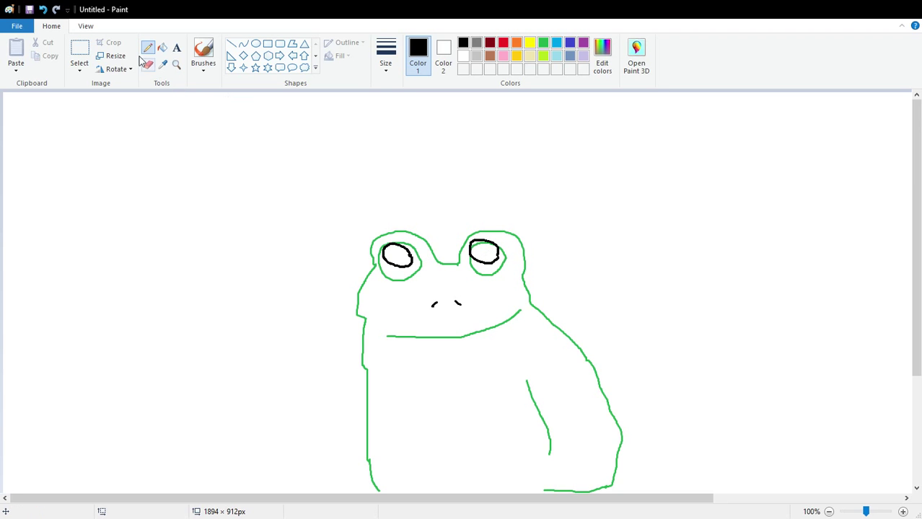
{"action": "left_click", "coordinate": [44, 9]}
{"action": "left_click", "coordinate": [43, 10]}
{"action": "mouse_move", "coordinate": [411, 261]}
{"action": "left_mouse_down"}
{"action": "mouse_move", "coordinate": [393, 249]}
{"action": "mouse_move", "coordinate": [398, 266]}
{"action": "mouse_move", "coordinate": [410, 260]}
{"action": "left_mouse_up"}
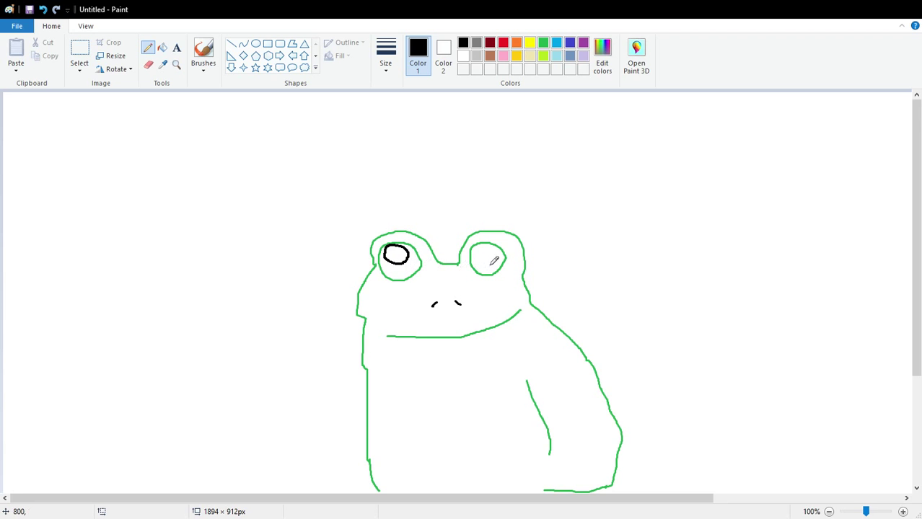
{"action": "mouse_move", "coordinate": [495, 256]}
{"action": "left_mouse_down"}
{"action": "mouse_move", "coordinate": [477, 247]}
{"action": "mouse_move", "coordinate": [484, 264]}
{"action": "mouse_move", "coordinate": [502, 260]}
{"action": "mouse_move", "coordinate": [499, 268]}
{"action": "mouse_move", "coordinate": [496, 256]}
{"action": "mouse_move", "coordinate": [489, 265]}
{"action": "mouse_move", "coordinate": [498, 252]}
{"action": "mouse_move", "coordinate": [480, 251]}
{"action": "mouse_move", "coordinate": [491, 267]}
{"action": "left_mouse_up"}
{"action": "left_click", "coordinate": [43, 9]}
Step: Fill both pupil outlines with black
{"action": "left_click", "coordinate": [162, 47]}
{"action": "left_click", "coordinate": [399, 256]}
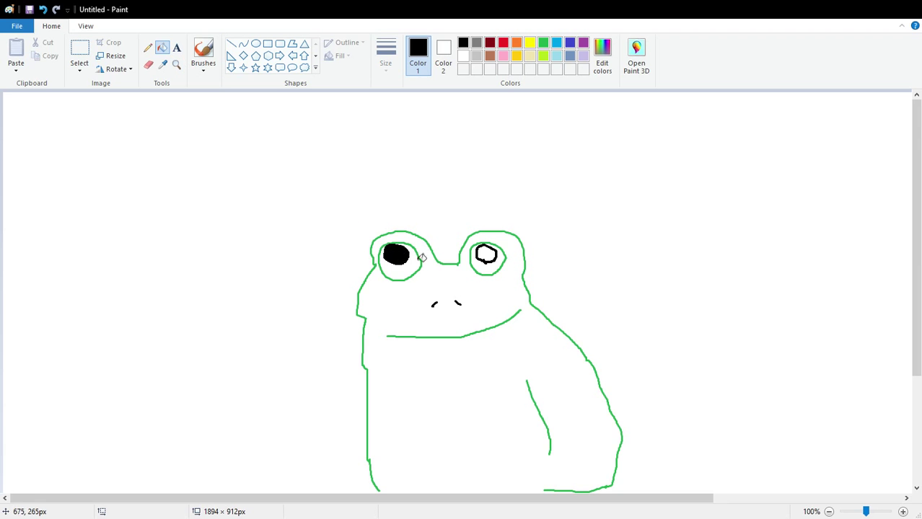
{"action": "left_click", "coordinate": [491, 256]}
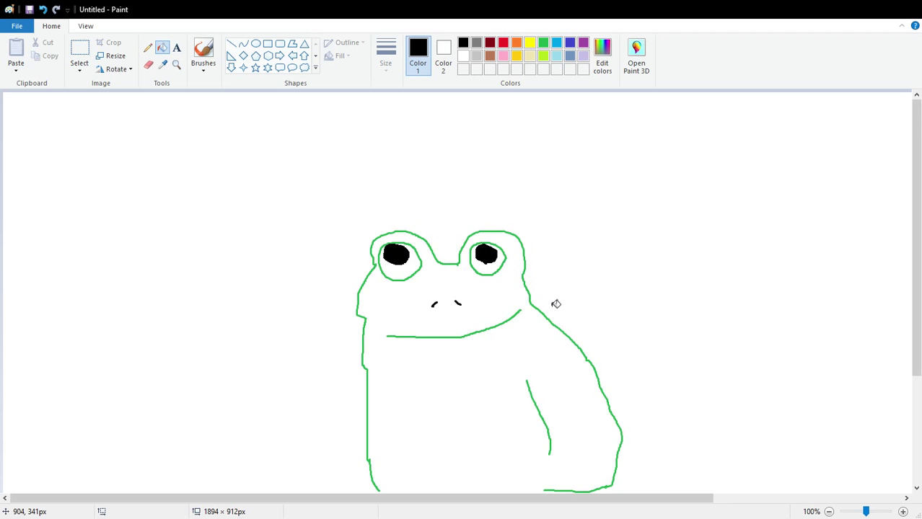
Step: Extend the right part of the body's bottom edge with the Pencil in green, undoing the black stroke
{"action": "left_click", "coordinate": [149, 49]}
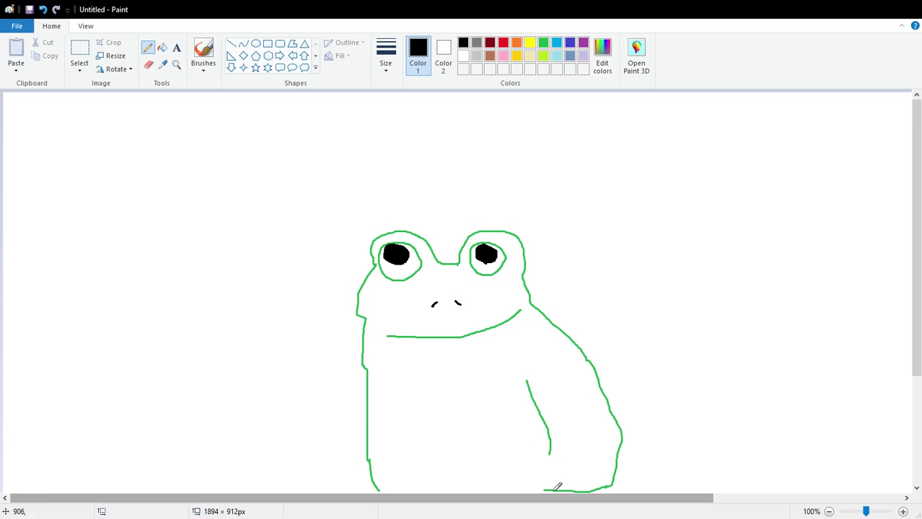
{"action": "left_click_drag", "start_coordinate": [541, 492], "coordinate": [521, 493]}
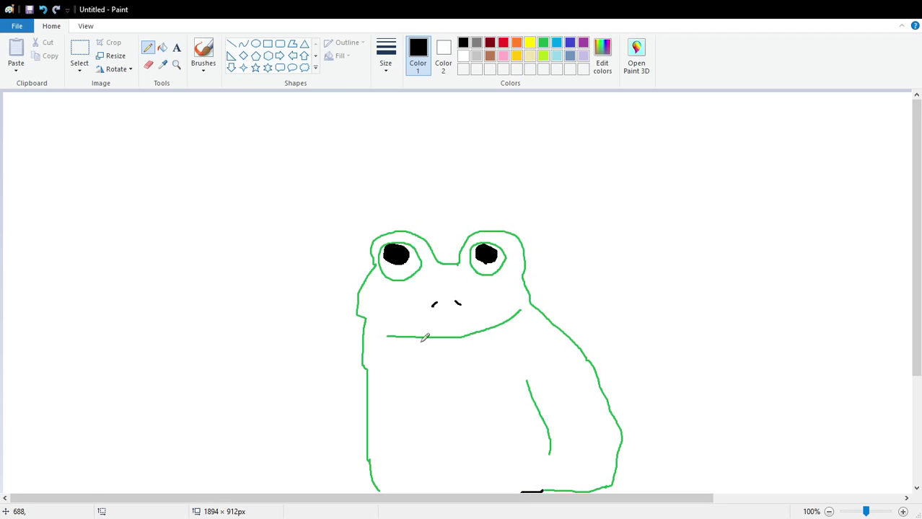
{"action": "left_click", "coordinate": [42, 10]}
{"action": "left_click", "coordinate": [542, 45]}
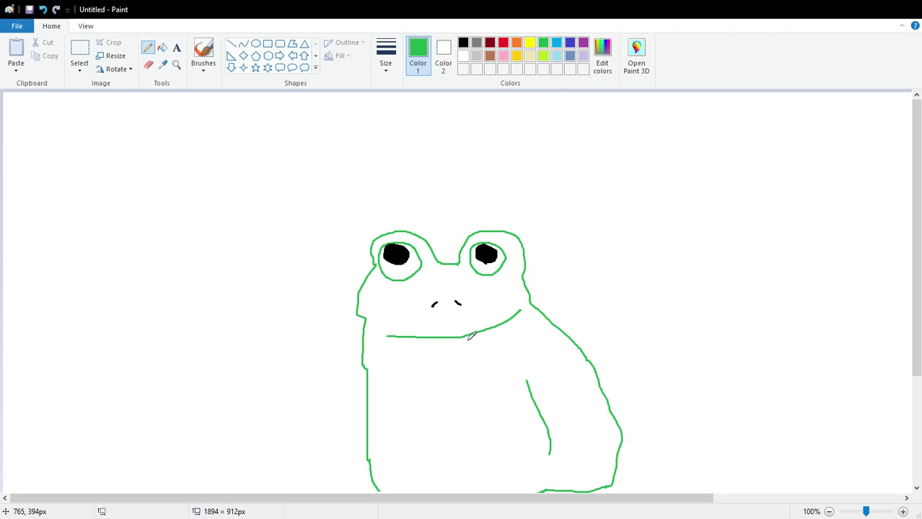
{"action": "left_click", "coordinate": [163, 49]}
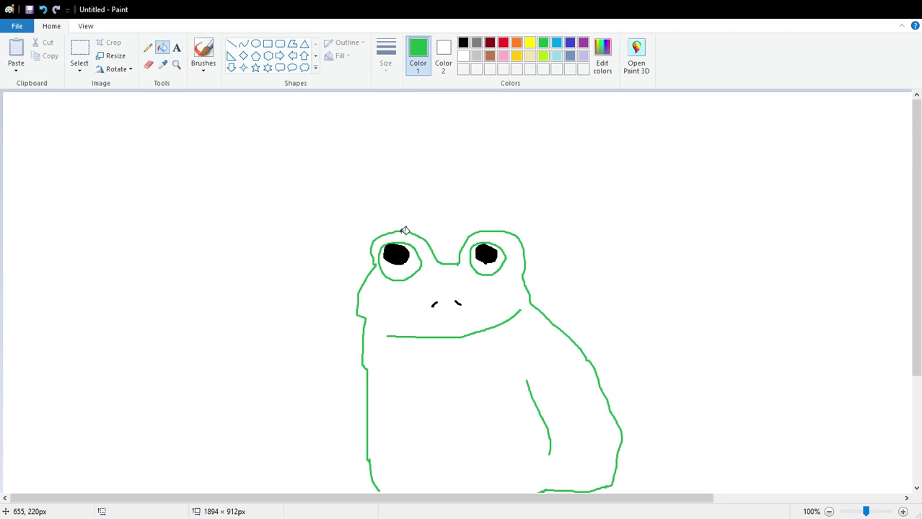
{"action": "left_click", "coordinate": [442, 289]}
{"action": "left_click", "coordinate": [42, 9]}
Step: Close the gap along the bottom edge of the frog's body with a green Pencil line
{"action": "left_click", "coordinate": [147, 48]}
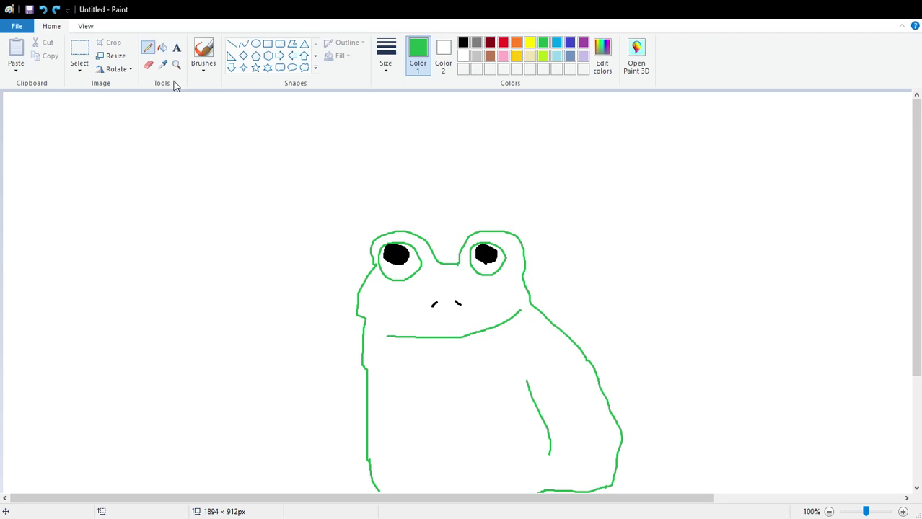
{"action": "left_click_drag", "start_coordinate": [383, 494], "coordinate": [490, 501]}
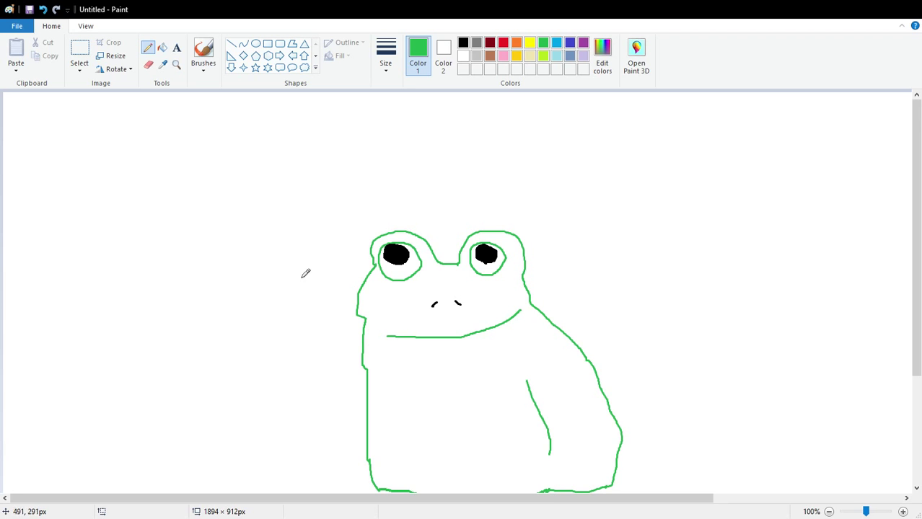
Step: Fill the frog's head and body with lime, undoing the fill made in the darker outline green
{"action": "left_click", "coordinate": [162, 47]}
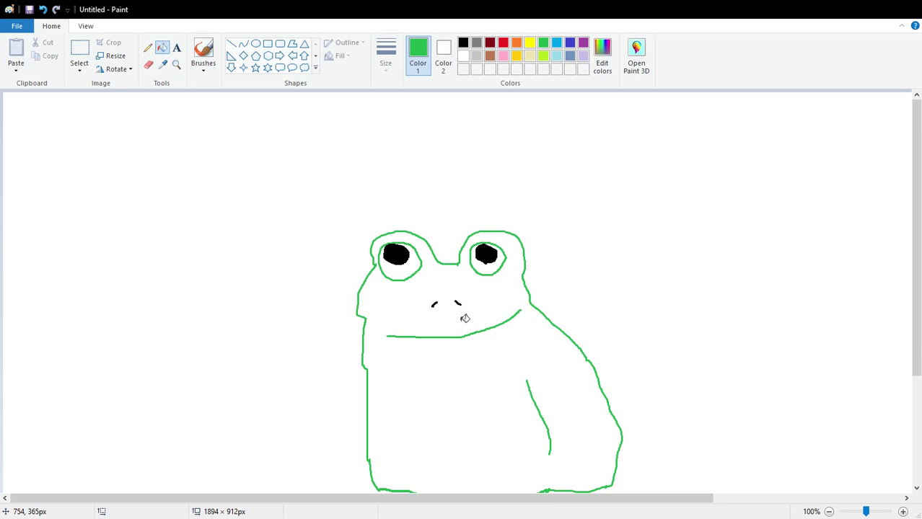
{"action": "left_click", "coordinate": [465, 321]}
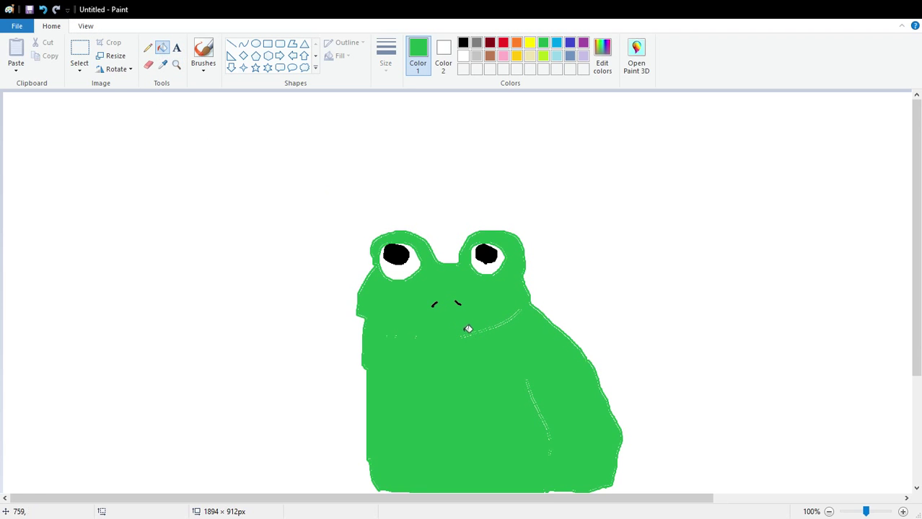
{"action": "left_click", "coordinate": [43, 11]}
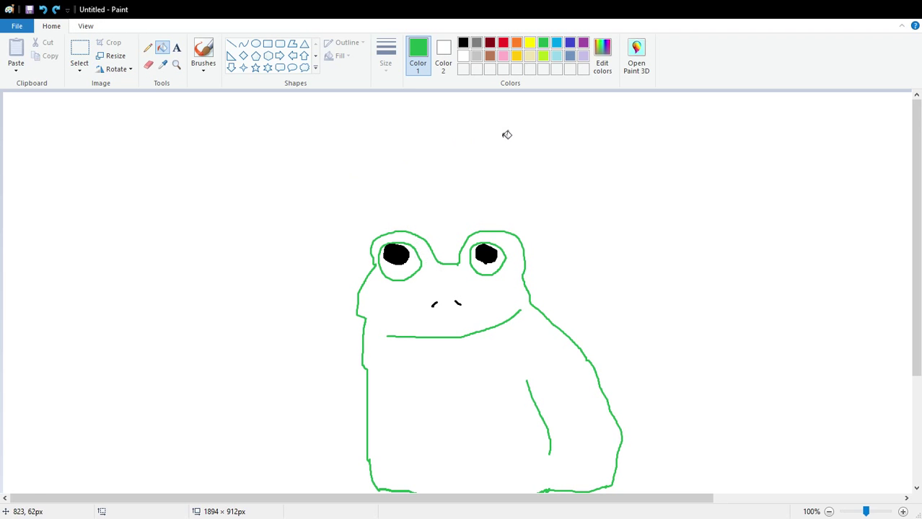
{"action": "left_click", "coordinate": [543, 56]}
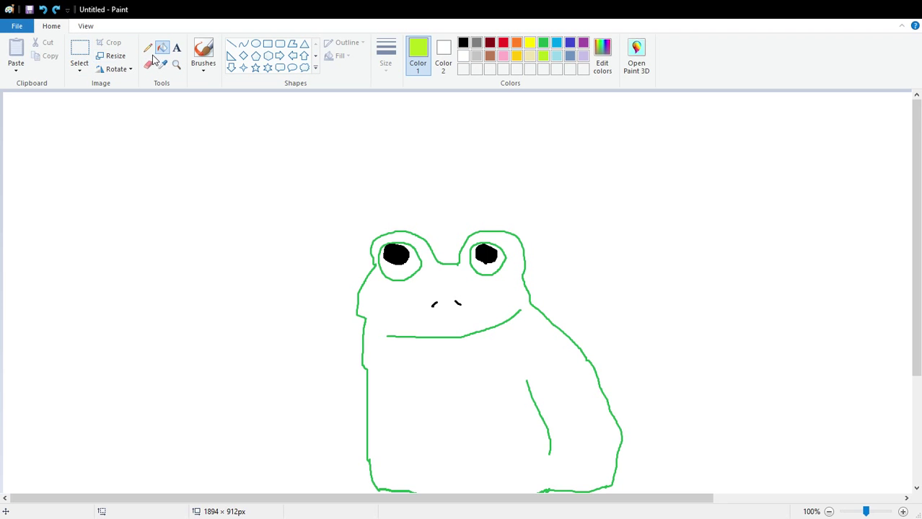
{"action": "left_click", "coordinate": [480, 407]}
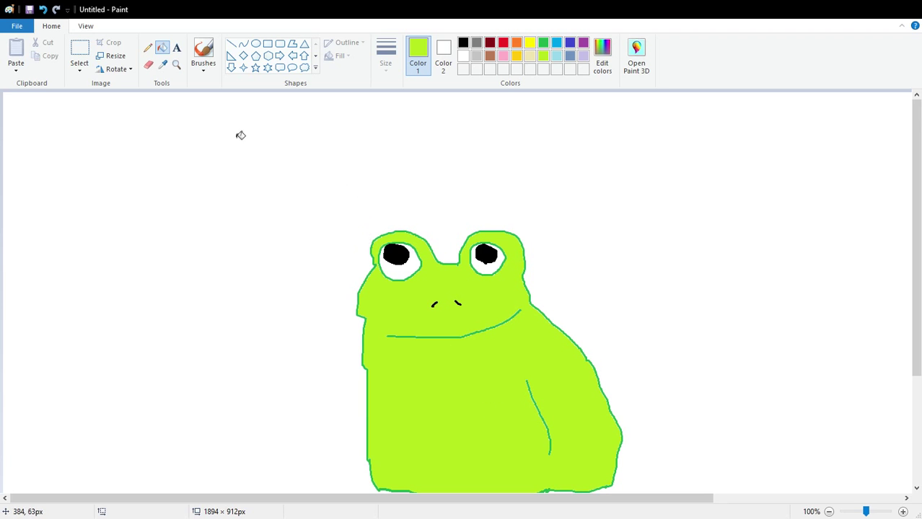
Step: Draw green Pencil details on the body: a fold at the lower right, a left arm curve and two creases below the mouth
{"action": "left_click", "coordinate": [150, 51]}
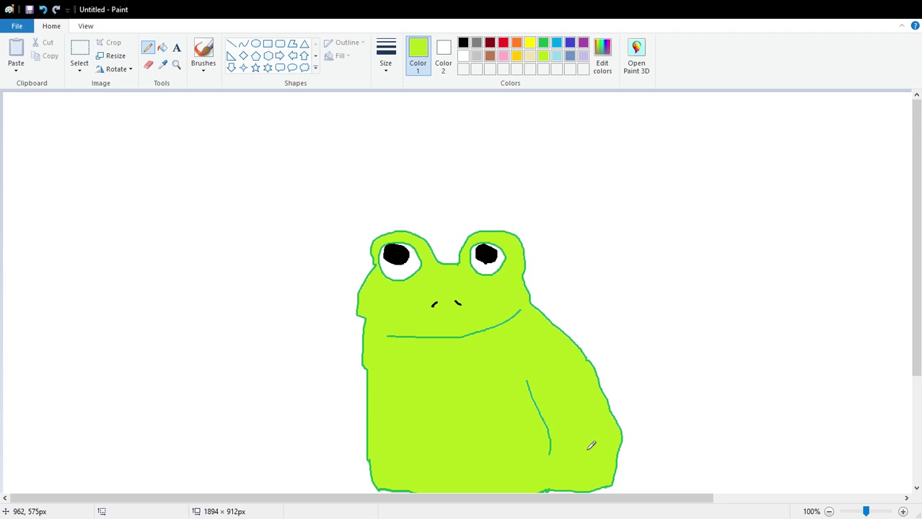
{"action": "left_click", "coordinate": [543, 43]}
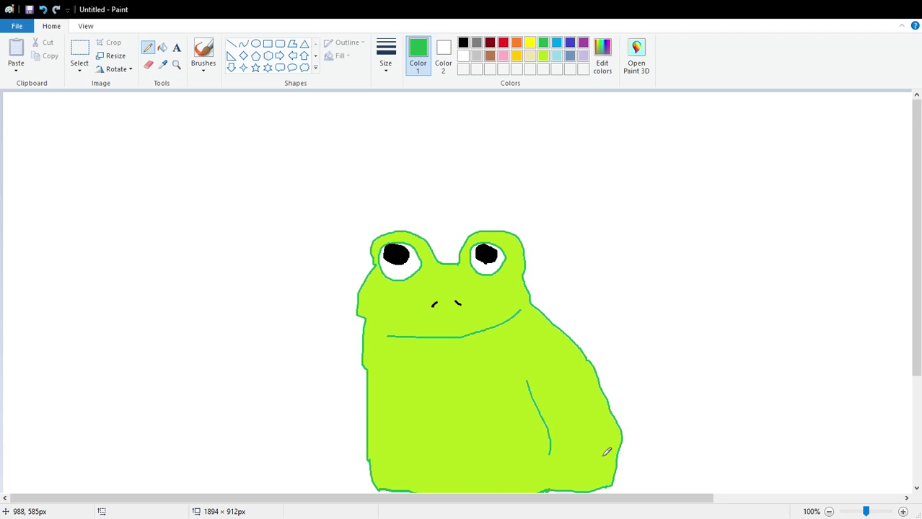
{"action": "left_click_drag", "start_coordinate": [589, 432], "coordinate": [549, 470]}
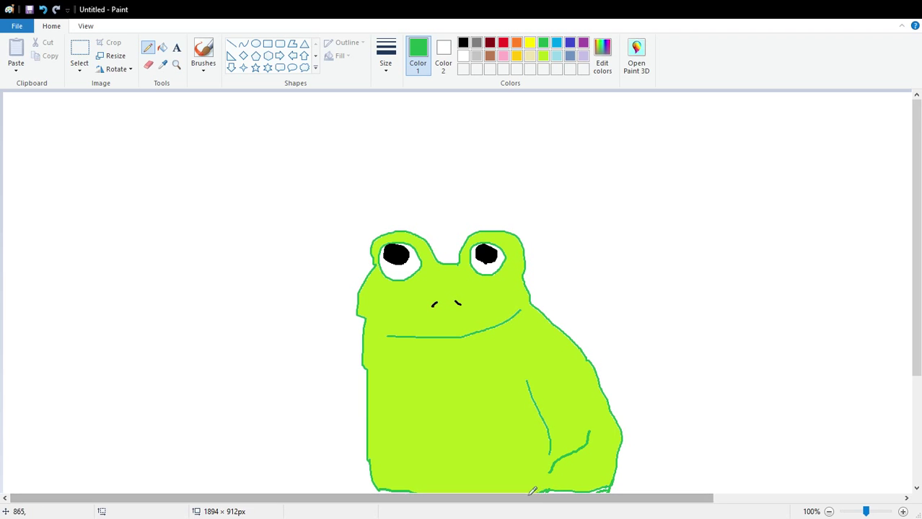
{"action": "mouse_move", "coordinate": [401, 377]}
{"action": "left_mouse_down"}
{"action": "mouse_move", "coordinate": [379, 428]}
{"action": "mouse_move", "coordinate": [382, 471]}
{"action": "left_mouse_up"}
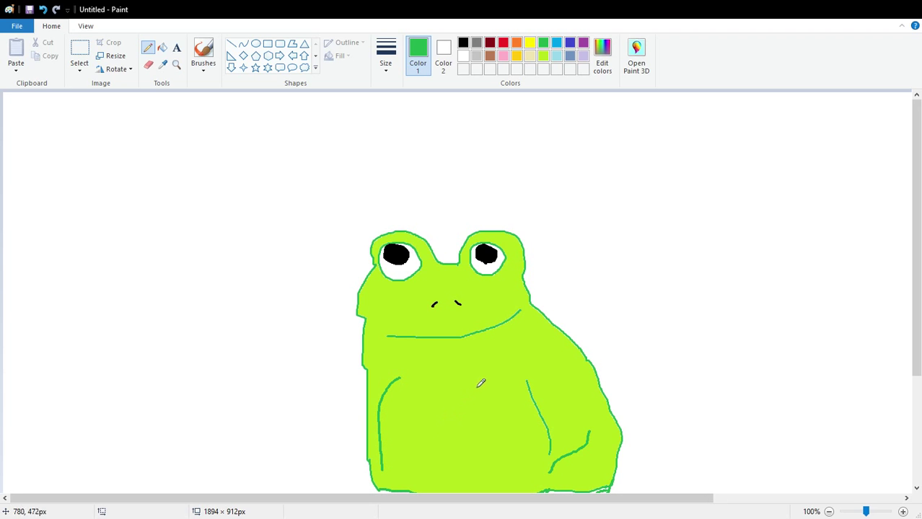
{"action": "left_click_drag", "start_coordinate": [489, 354], "coordinate": [441, 362]}
{"action": "left_click_drag", "start_coordinate": [529, 361], "coordinate": [468, 394]}
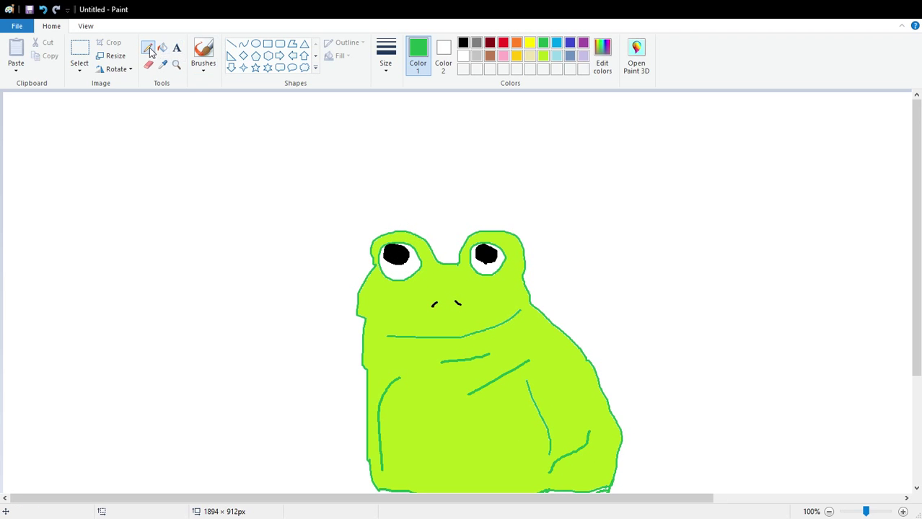
Step: Draw the two edges of a diagonal tree branch left of the frog with the Pencil in a custom dark brown
{"action": "left_click", "coordinate": [463, 44]}
{"action": "left_click", "coordinate": [490, 56]}
{"action": "key", "text": "Return"}
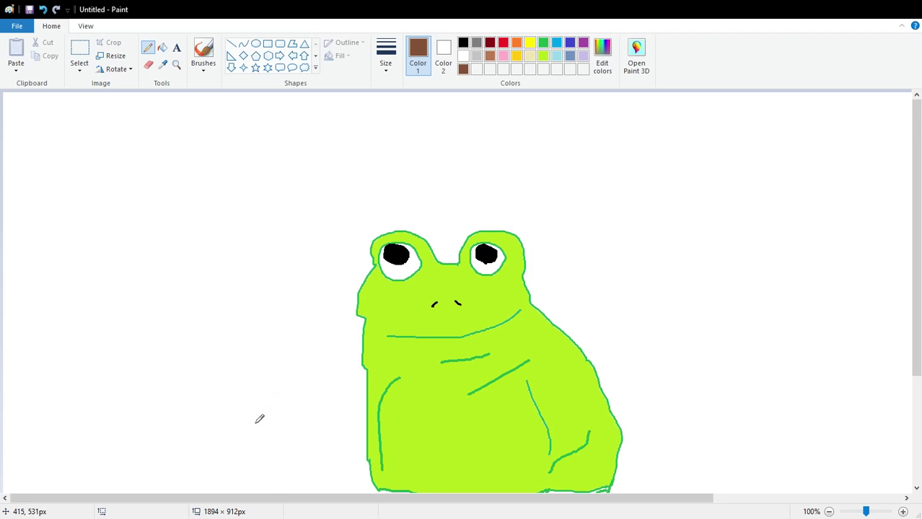
{"action": "mouse_move", "coordinate": [266, 492]}
{"action": "left_mouse_down"}
{"action": "mouse_move", "coordinate": [211, 418]}
{"action": "mouse_move", "coordinate": [22, 247]}
{"action": "mouse_move", "coordinate": [3, 217]}
{"action": "left_mouse_up"}
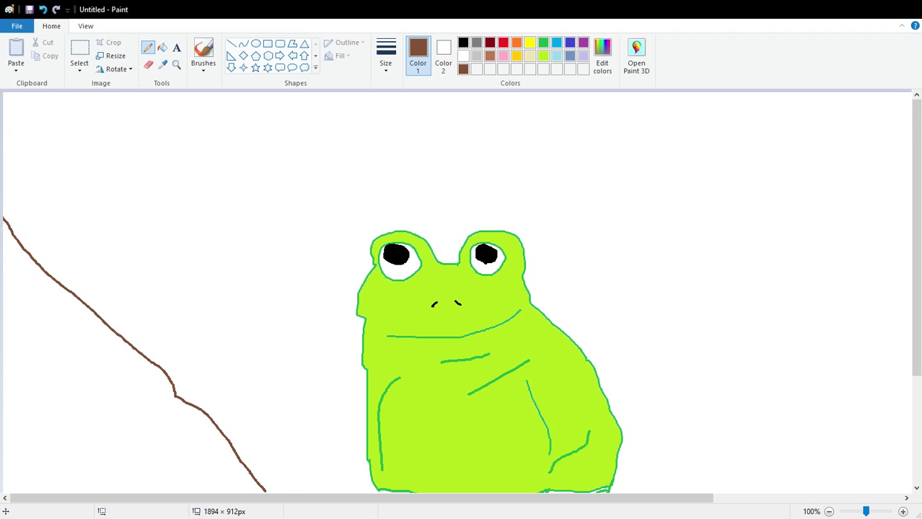
{"action": "mouse_move", "coordinate": [366, 385]}
{"action": "left_mouse_down"}
{"action": "mouse_move", "coordinate": [311, 347]}
{"action": "mouse_move", "coordinate": [126, 173]}
{"action": "mouse_move", "coordinate": [113, 154]}
{"action": "mouse_move", "coordinate": [111, 98]}
{"action": "left_mouse_up"}
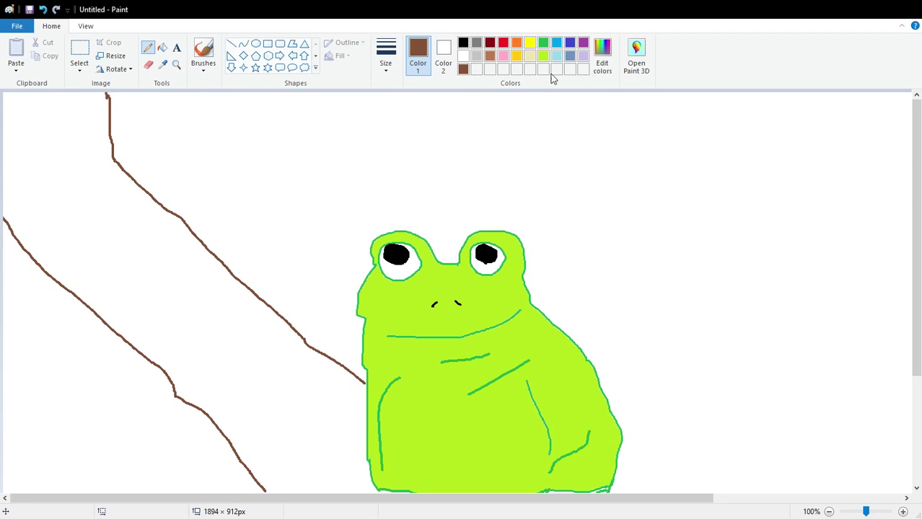
Step: Fill the branch left of the frog with dark brown, undoing the spilled fill and closing the outline gaps with the Pencil
{"action": "left_click", "coordinate": [161, 47]}
{"action": "left_click", "coordinate": [122, 191]}
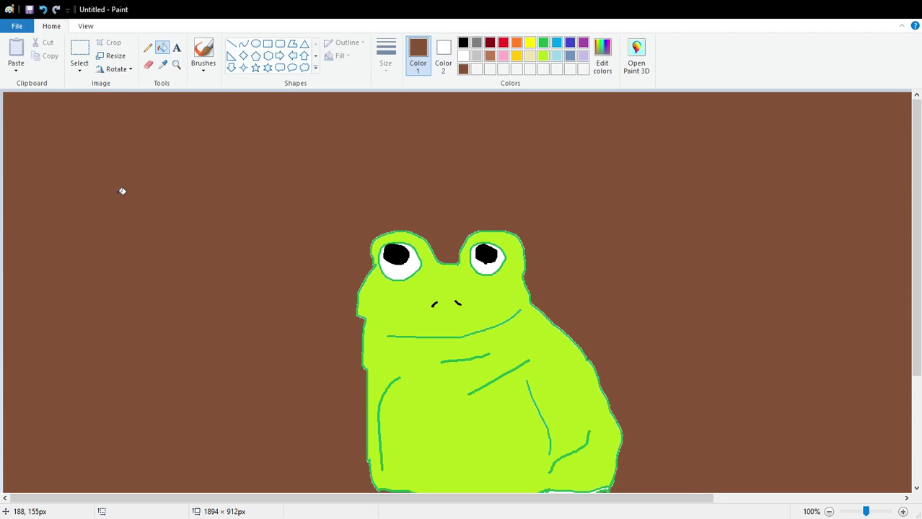
{"action": "left_click", "coordinate": [43, 10]}
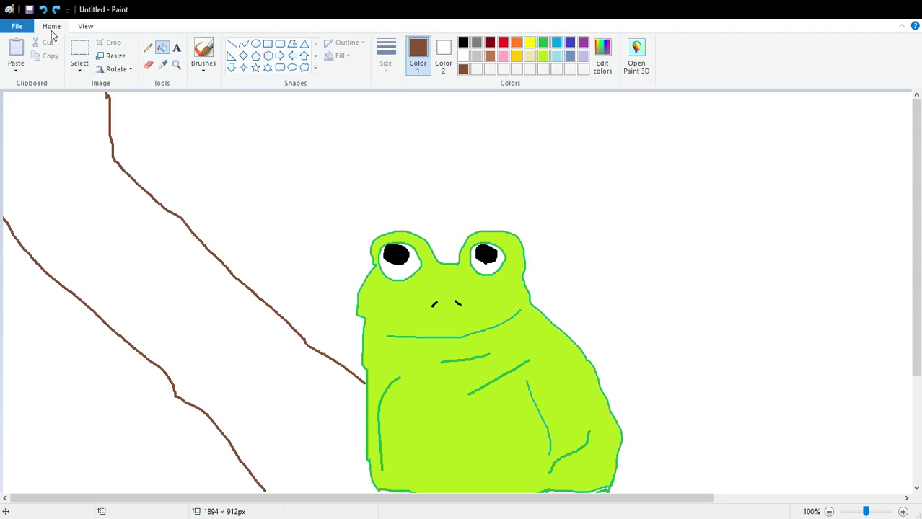
{"action": "left_click", "coordinate": [153, 50]}
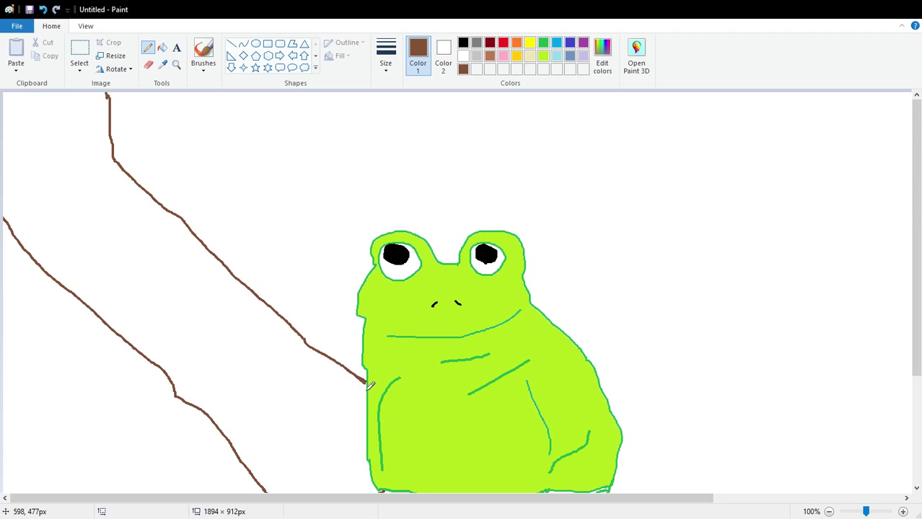
{"action": "left_click", "coordinate": [162, 47]}
{"action": "left_click", "coordinate": [147, 285]}
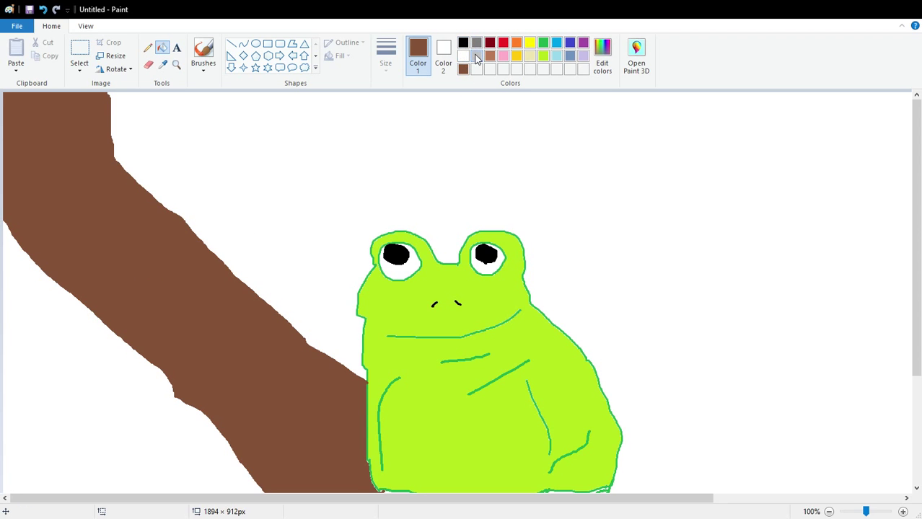
Step: Outline a tapering twig from the upper side of the branch to the canvas's top edge with the brown Pencil
{"action": "left_click", "coordinate": [148, 47]}
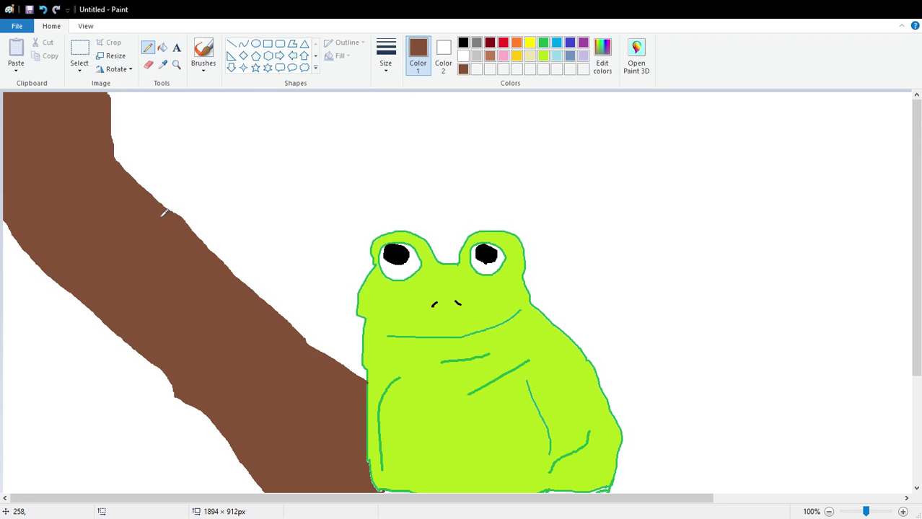
{"action": "mouse_move", "coordinate": [154, 199]}
{"action": "left_mouse_down"}
{"action": "mouse_move", "coordinate": [200, 149]}
{"action": "mouse_move", "coordinate": [215, 116]}
{"action": "left_mouse_up"}
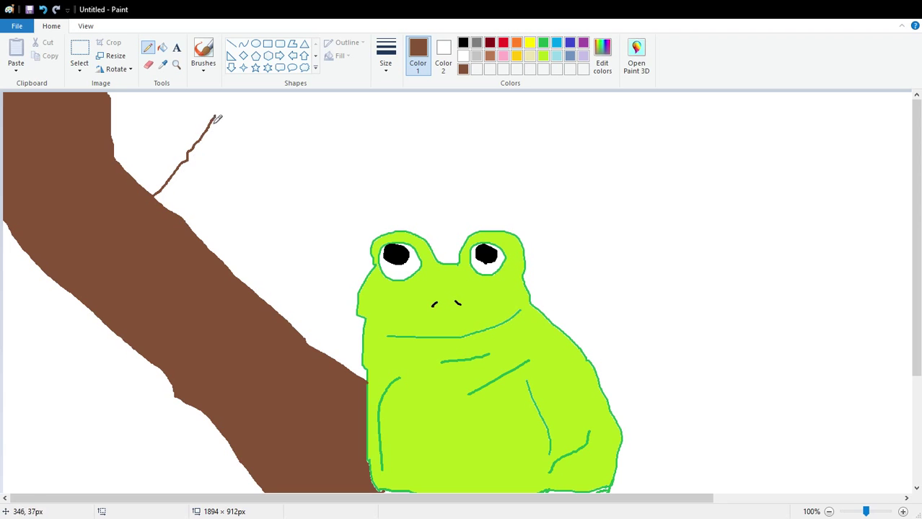
{"action": "mouse_move", "coordinate": [116, 151]}
{"action": "left_mouse_down"}
{"action": "mouse_move", "coordinate": [160, 136]}
{"action": "mouse_move", "coordinate": [207, 97]}
{"action": "left_mouse_up"}
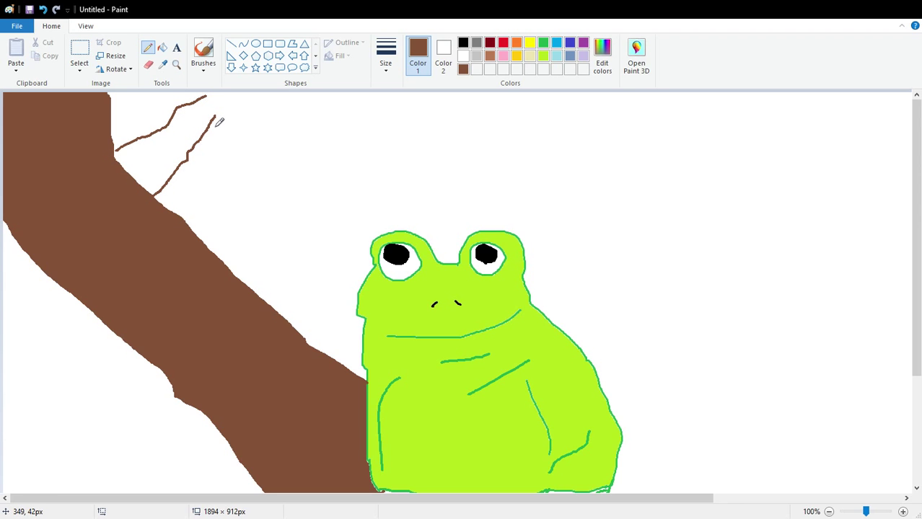
{"action": "mouse_move", "coordinate": [216, 116]}
{"action": "left_mouse_down"}
{"action": "mouse_move", "coordinate": [235, 102]}
{"action": "mouse_move", "coordinate": [215, 93]}
{"action": "left_mouse_up"}
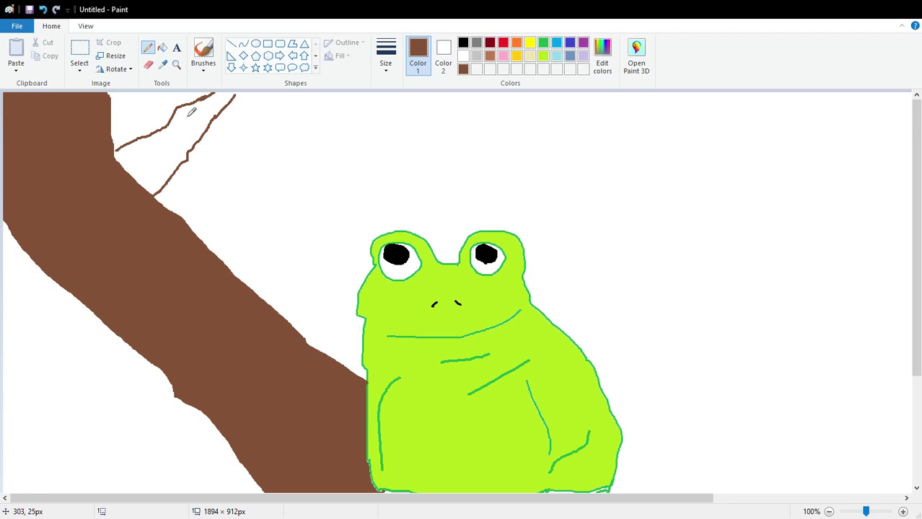
Step: Fill the twig with brown, undoing the spilled fills and closing the outline gaps at its base and tip with the Pencil
{"action": "left_click", "coordinate": [162, 48]}
{"action": "left_click", "coordinate": [187, 142]}
{"action": "left_click", "coordinate": [43, 9]}
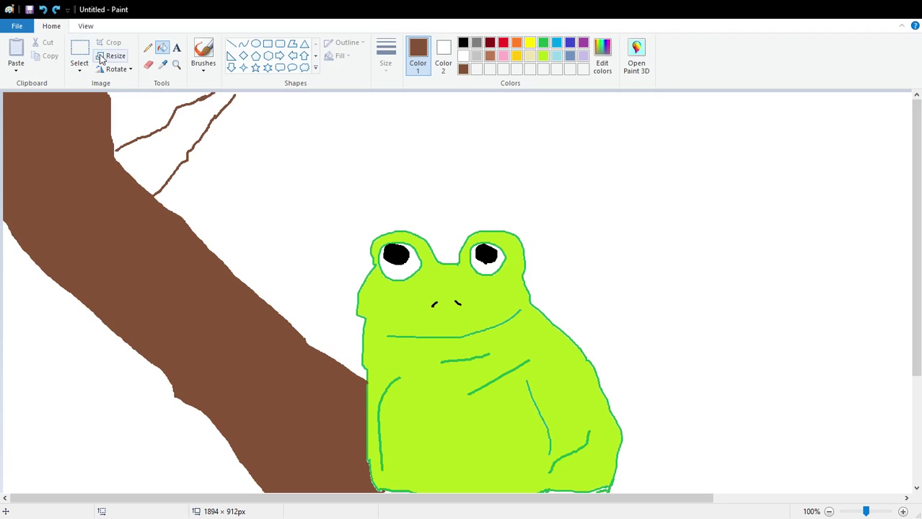
{"action": "left_click", "coordinate": [149, 48]}
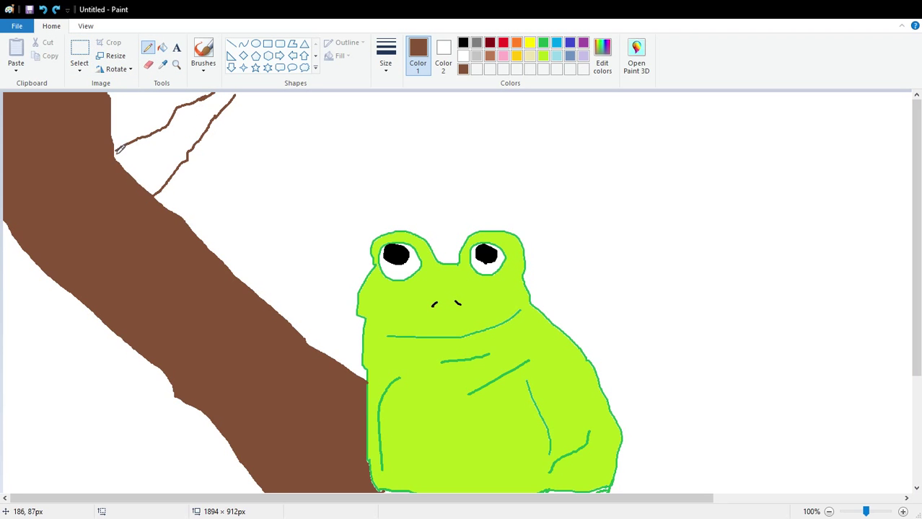
{"action": "left_click", "coordinate": [162, 47]}
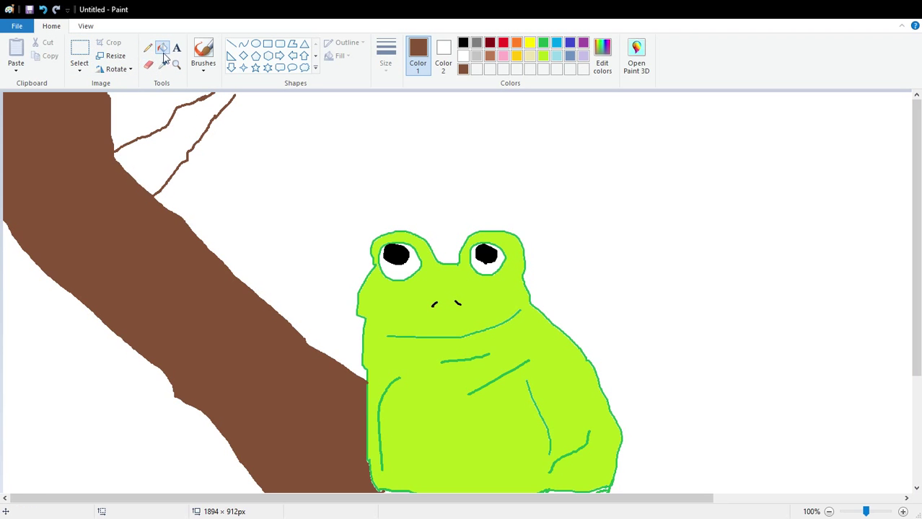
{"action": "left_click", "coordinate": [178, 142]}
{"action": "left_click", "coordinate": [42, 9]}
{"action": "left_click", "coordinate": [148, 48]}
{"action": "left_click_drag", "start_coordinate": [200, 97], "coordinate": [231, 94]}
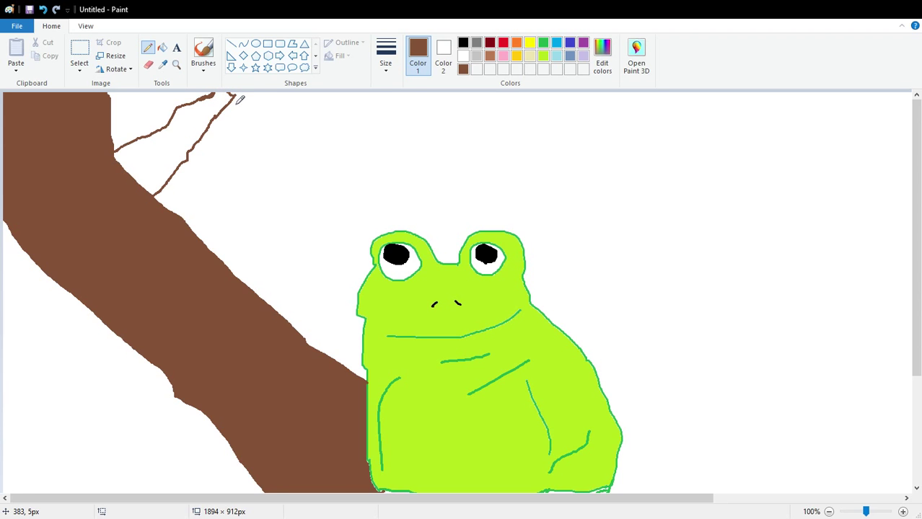
{"action": "left_click", "coordinate": [162, 48]}
{"action": "left_click", "coordinate": [206, 119]}
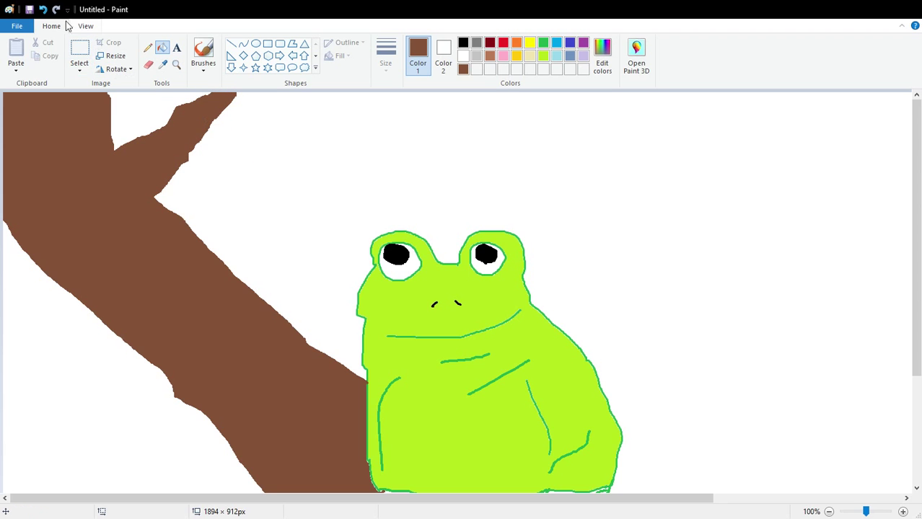
Step: Draw a short brown line sloping down from the frog's lower right side as the branch's upper edge, undoing the higher first line
{"action": "left_click", "coordinate": [148, 50]}
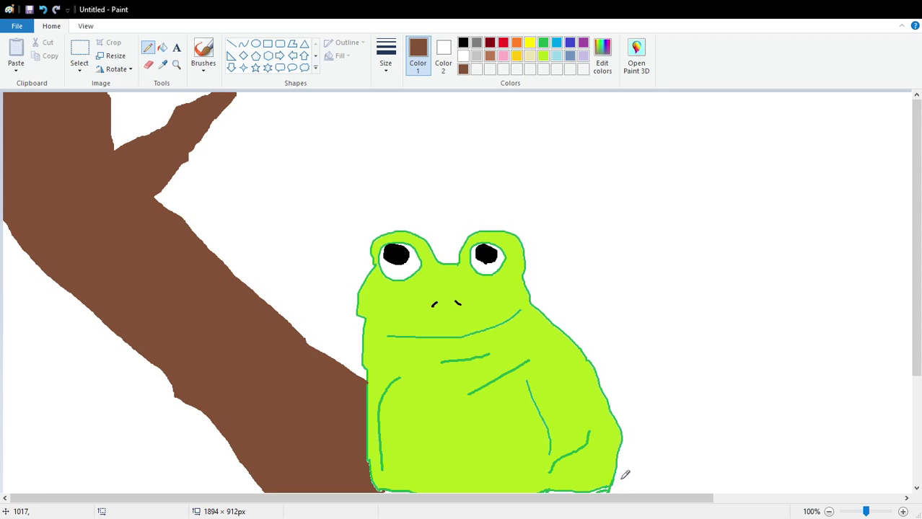
{"action": "left_click_drag", "start_coordinate": [616, 457], "coordinate": [686, 498]}
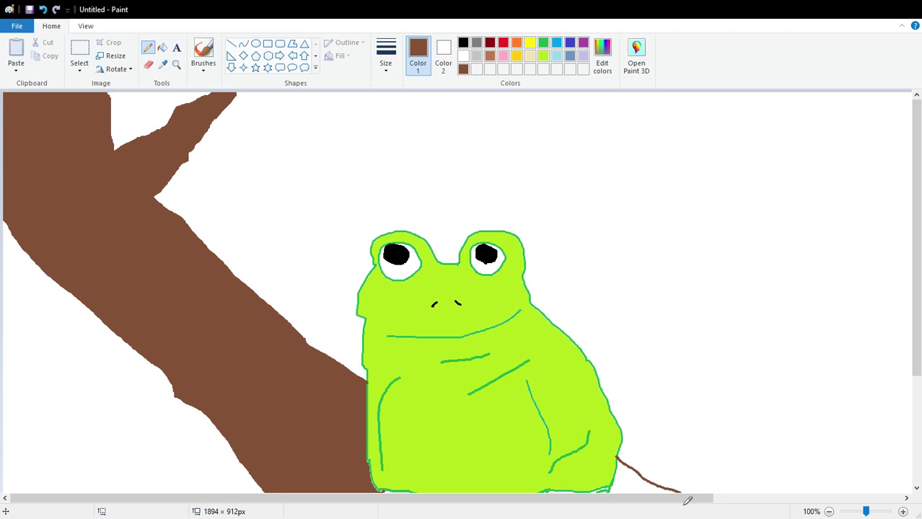
{"action": "left_click", "coordinate": [42, 10]}
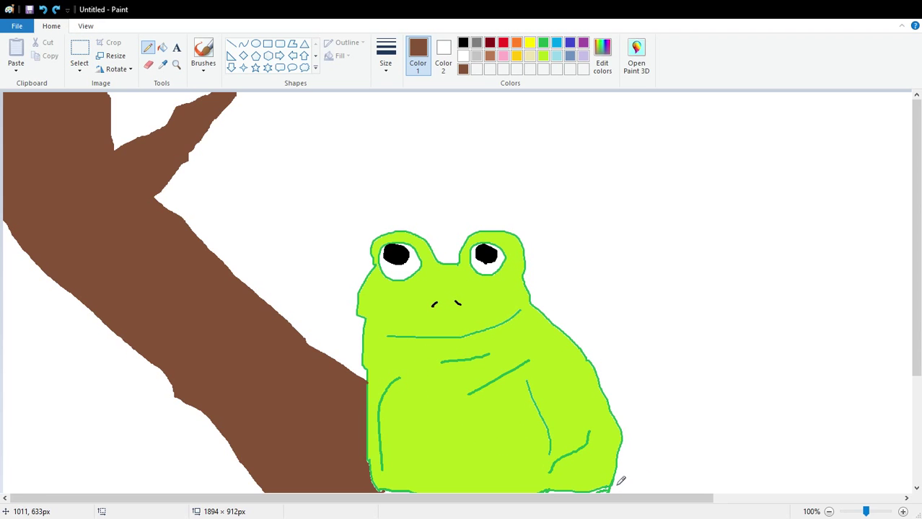
{"action": "left_click_drag", "start_coordinate": [615, 477], "coordinate": [648, 494]}
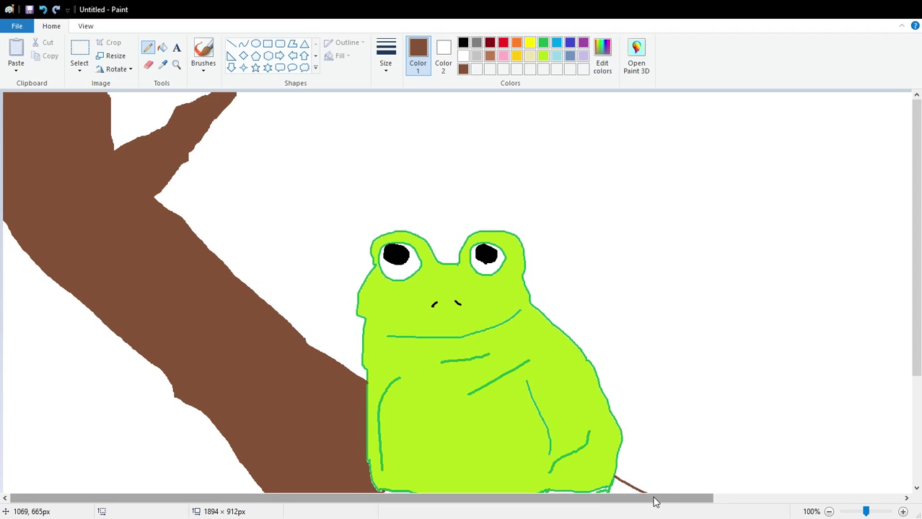
Step: Fill the branch beneath the frog's lower right side with brown, closing the outline gap and undoing the fills that spill or recolour the frog's outline
{"action": "left_click", "coordinate": [162, 48]}
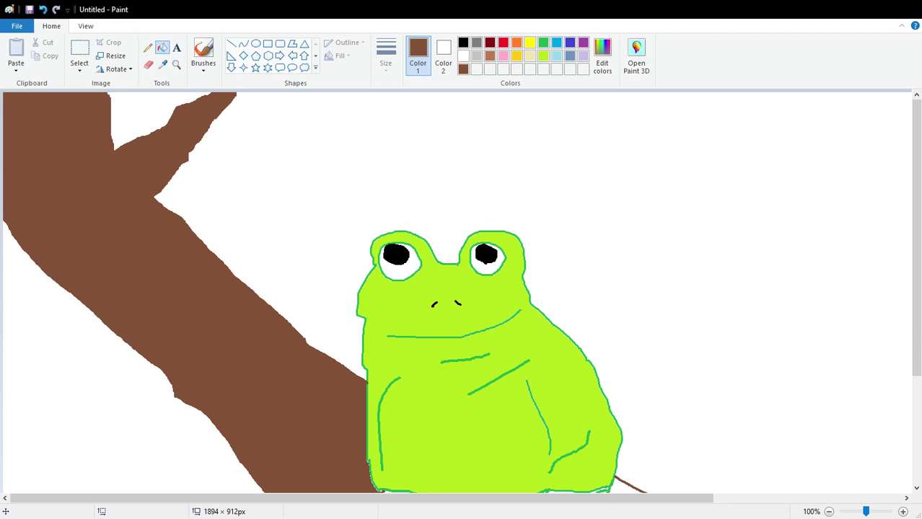
{"action": "left_click", "coordinate": [624, 491]}
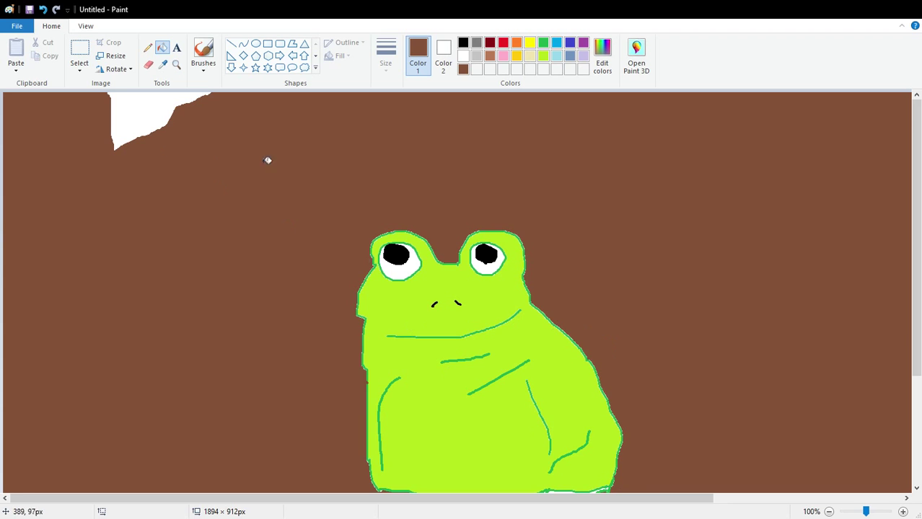
{"action": "left_click", "coordinate": [42, 9]}
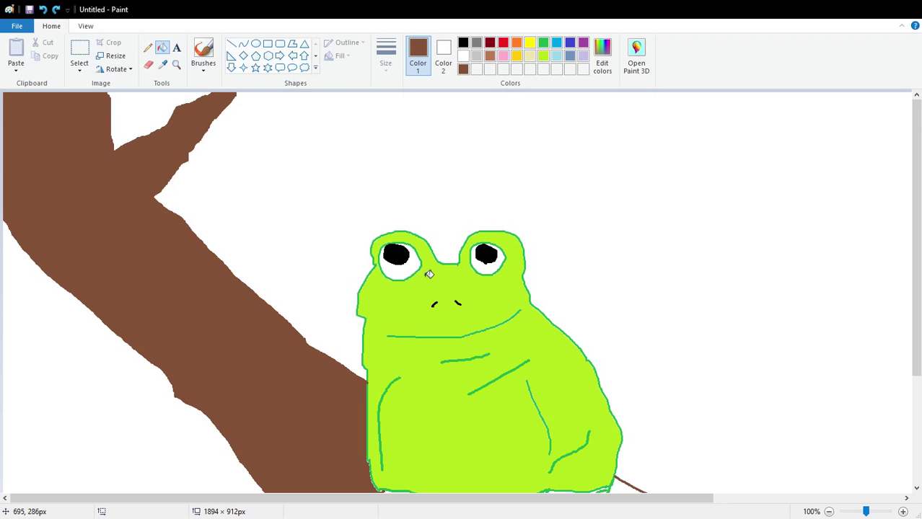
{"action": "left_click", "coordinate": [147, 48]}
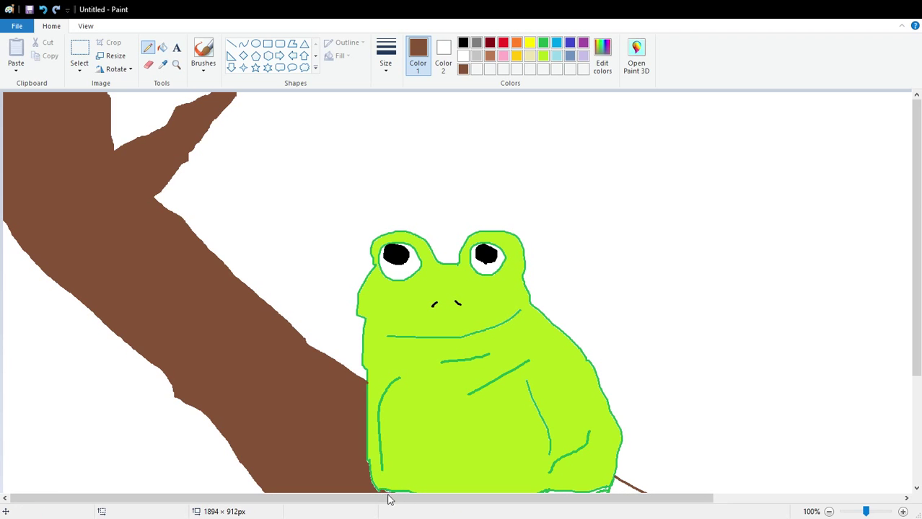
{"action": "left_click", "coordinate": [161, 47]}
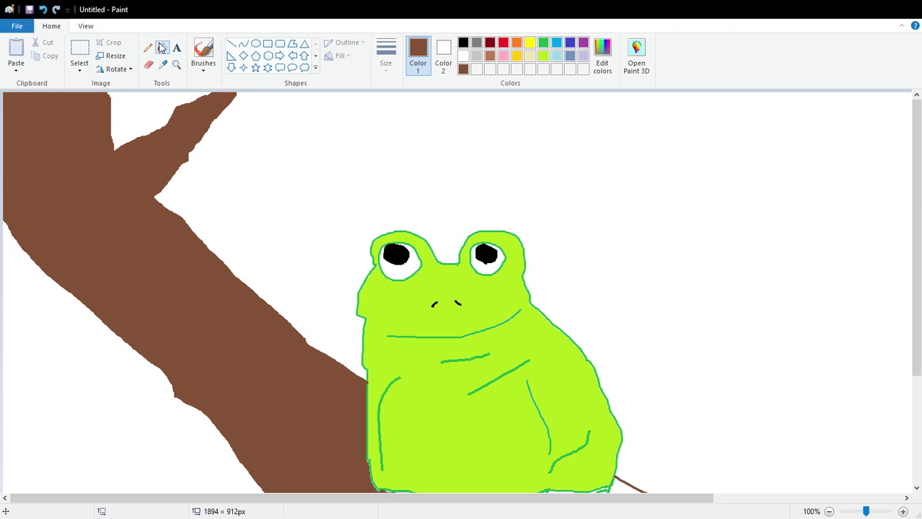
{"action": "left_click", "coordinate": [621, 487]}
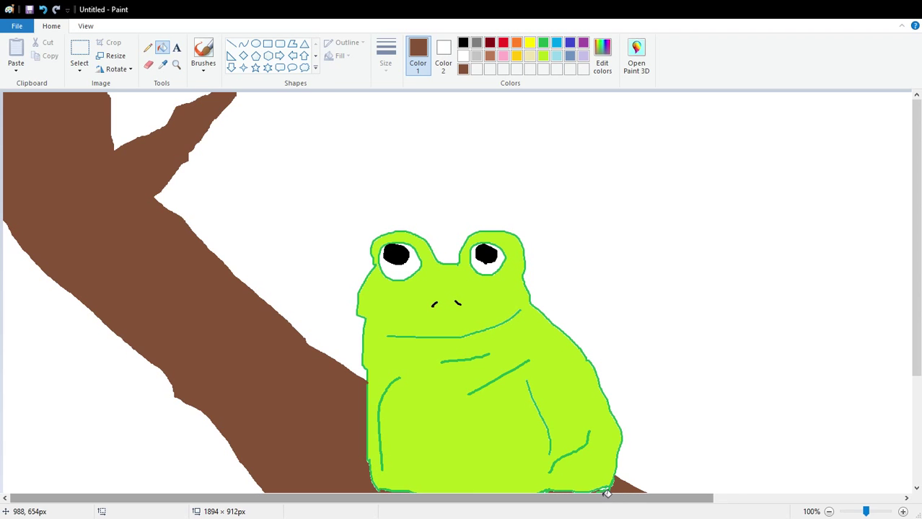
{"action": "left_click", "coordinate": [607, 494]}
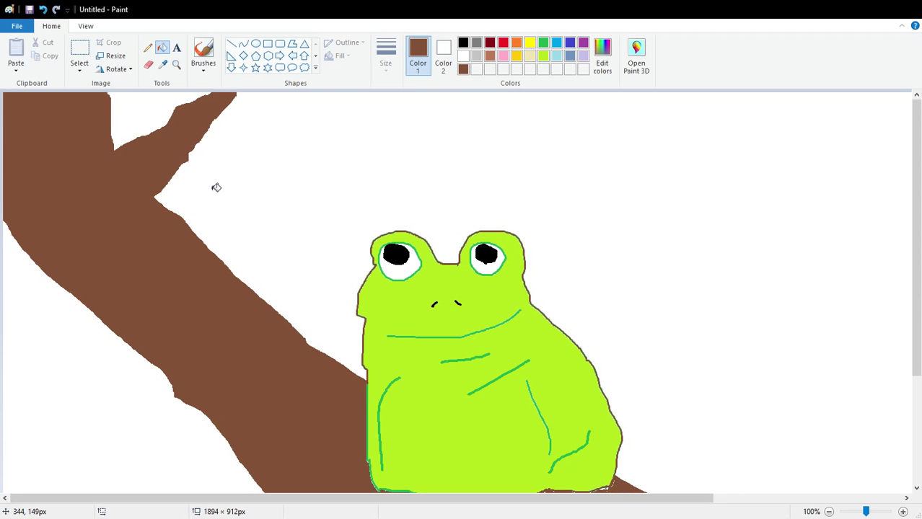
{"action": "left_click", "coordinate": [43, 9]}
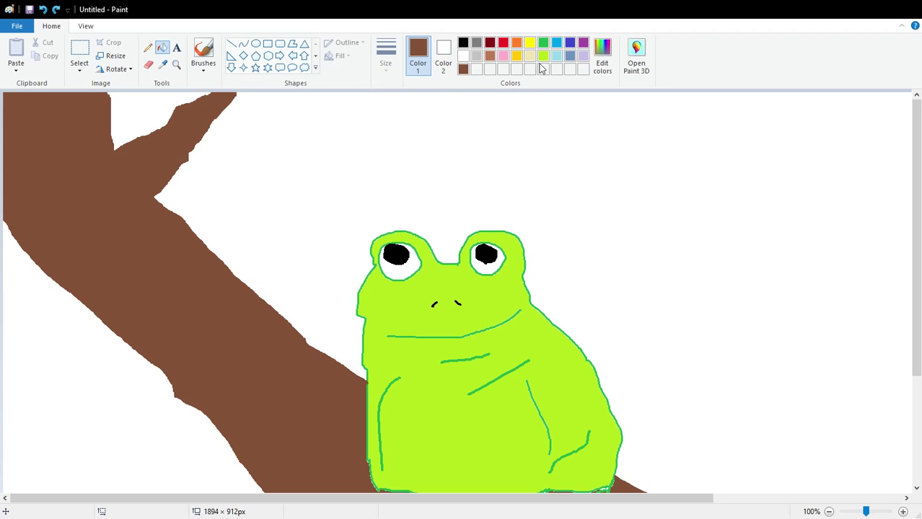
Step: Draw a cluster of long green leaf outlines hanging below the twig with the Pencil, undoing the first rounded leaf
{"action": "left_click", "coordinate": [543, 43]}
{"action": "left_click", "coordinate": [149, 47]}
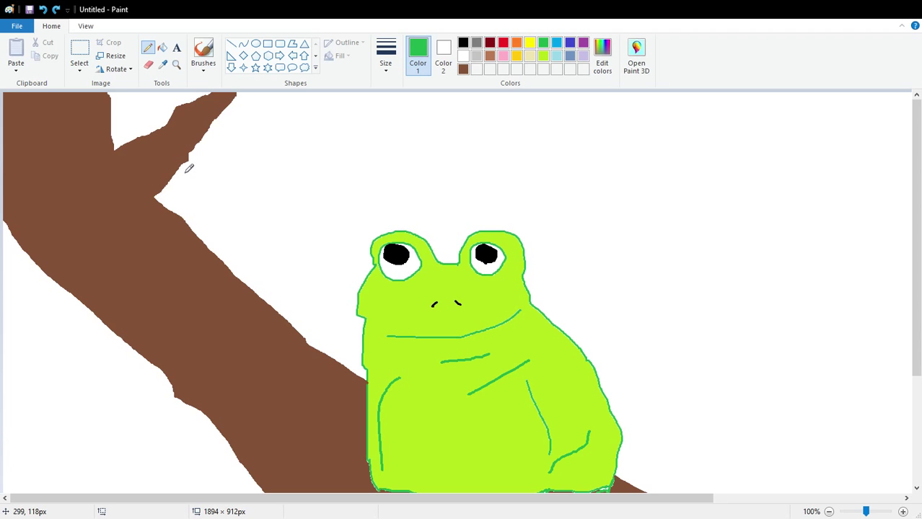
{"action": "mouse_move", "coordinate": [186, 166]}
{"action": "left_mouse_down"}
{"action": "mouse_move", "coordinate": [204, 201]}
{"action": "mouse_move", "coordinate": [232, 200]}
{"action": "mouse_move", "coordinate": [236, 183]}
{"action": "mouse_move", "coordinate": [197, 164]}
{"action": "left_mouse_up"}
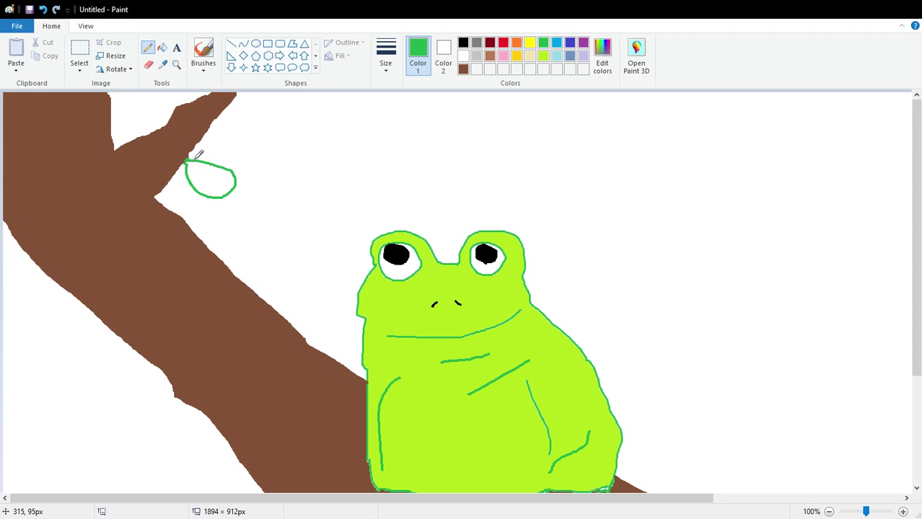
{"action": "left_click", "coordinate": [43, 10]}
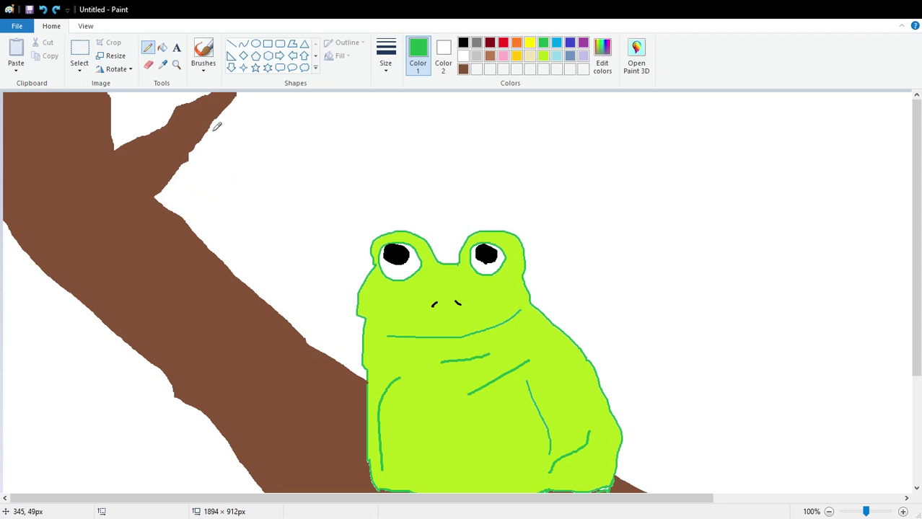
{"action": "mouse_move", "coordinate": [215, 125]}
{"action": "left_mouse_down"}
{"action": "mouse_move", "coordinate": [252, 152]}
{"action": "mouse_move", "coordinate": [220, 141]}
{"action": "mouse_move", "coordinate": [212, 207]}
{"action": "mouse_move", "coordinate": [235, 139]}
{"action": "mouse_move", "coordinate": [270, 214]}
{"action": "mouse_move", "coordinate": [255, 156]}
{"action": "mouse_move", "coordinate": [237, 143]}
{"action": "mouse_move", "coordinate": [246, 217]}
{"action": "left_mouse_up"}
{"action": "left_click_drag", "start_coordinate": [232, 144], "coordinate": [248, 209]}
{"action": "mouse_move", "coordinate": [228, 100]}
{"action": "left_mouse_down"}
{"action": "mouse_move", "coordinate": [306, 156]}
{"action": "mouse_move", "coordinate": [310, 172]}
{"action": "mouse_move", "coordinate": [240, 142]}
{"action": "mouse_move", "coordinate": [236, 124]}
{"action": "mouse_move", "coordinate": [247, 123]}
{"action": "mouse_move", "coordinate": [275, 185]}
{"action": "mouse_move", "coordinate": [261, 124]}
{"action": "mouse_move", "coordinate": [240, 116]}
{"action": "mouse_move", "coordinate": [261, 110]}
{"action": "mouse_move", "coordinate": [235, 106]}
{"action": "mouse_move", "coordinate": [219, 141]}
{"action": "mouse_move", "coordinate": [244, 153]}
{"action": "mouse_move", "coordinate": [237, 127]}
{"action": "left_mouse_up"}
{"action": "mouse_move", "coordinate": [181, 173]}
{"action": "left_mouse_down"}
{"action": "mouse_move", "coordinate": [184, 212]}
{"action": "mouse_move", "coordinate": [200, 167]}
{"action": "mouse_move", "coordinate": [189, 147]}
{"action": "mouse_move", "coordinate": [204, 147]}
{"action": "mouse_move", "coordinate": [200, 164]}
{"action": "mouse_move", "coordinate": [229, 182]}
{"action": "mouse_move", "coordinate": [211, 130]}
{"action": "left_mouse_up"}
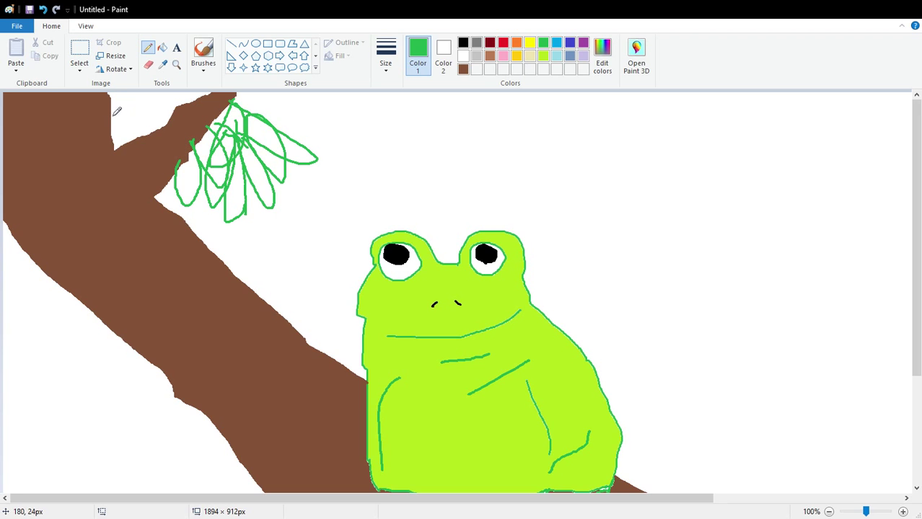
Step: Add green leaf outlines above the twig, around its tip and in the gap beside the main branch
{"action": "mouse_move", "coordinate": [182, 112]}
{"action": "left_mouse_down"}
{"action": "mouse_move", "coordinate": [146, 132]}
{"action": "mouse_move", "coordinate": [139, 120]}
{"action": "mouse_move", "coordinate": [191, 111]}
{"action": "mouse_move", "coordinate": [149, 112]}
{"action": "mouse_move", "coordinate": [183, 110]}
{"action": "mouse_move", "coordinate": [129, 127]}
{"action": "mouse_move", "coordinate": [160, 131]}
{"action": "left_mouse_up"}
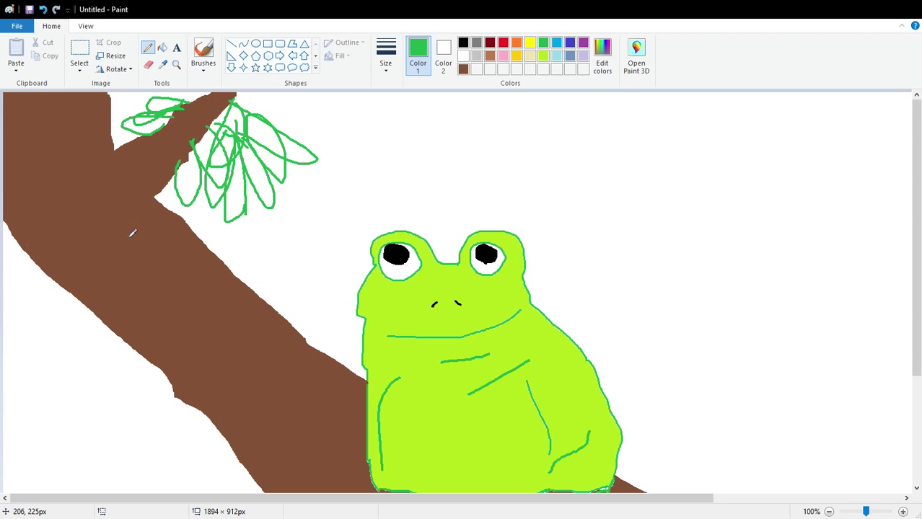
{"action": "mouse_move", "coordinate": [236, 100]}
{"action": "left_mouse_down"}
{"action": "mouse_move", "coordinate": [269, 123]}
{"action": "mouse_move", "coordinate": [210, 97]}
{"action": "left_mouse_up"}
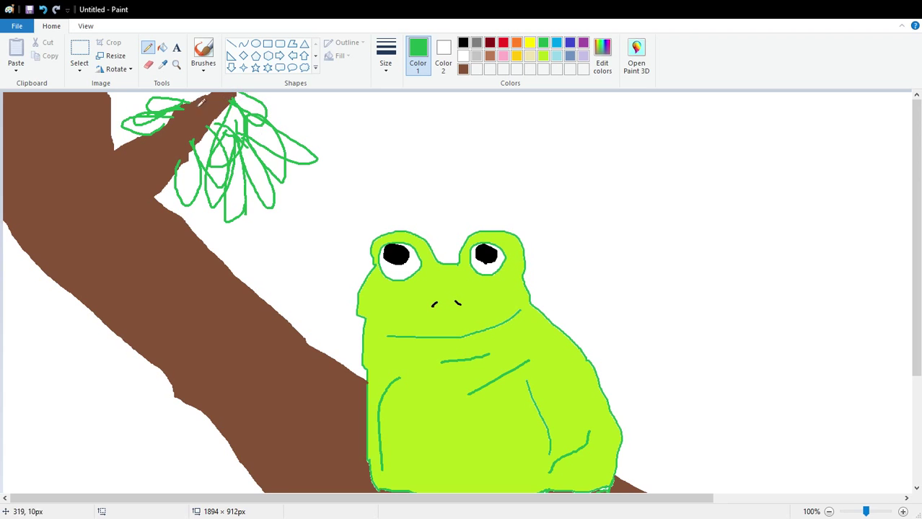
{"action": "mouse_move", "coordinate": [106, 105]}
{"action": "left_mouse_down"}
{"action": "mouse_move", "coordinate": [142, 127]}
{"action": "mouse_move", "coordinate": [124, 133]}
{"action": "mouse_move", "coordinate": [134, 135]}
{"action": "left_mouse_up"}
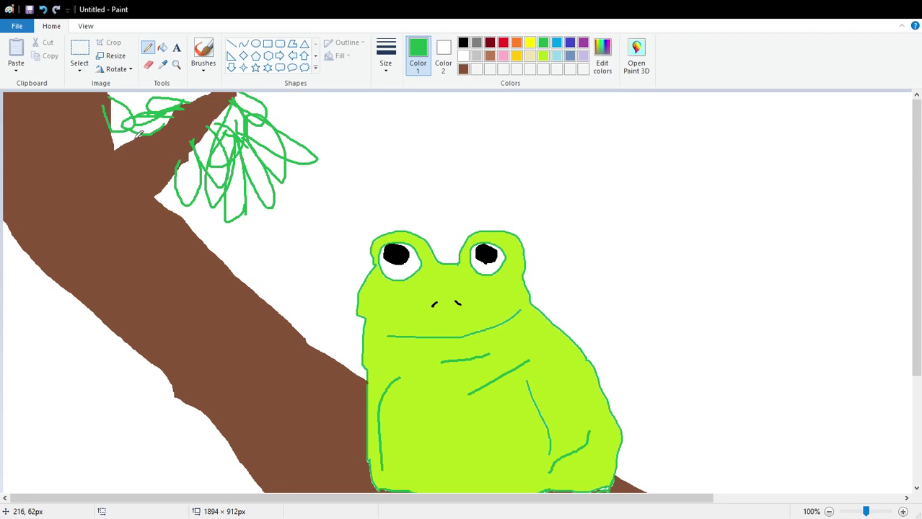
Step: Draw a small cluster of drooping green leaf outlines under the main branch at the canvas's left edge
{"action": "mouse_move", "coordinate": [17, 243]}
{"action": "left_mouse_down"}
{"action": "mouse_move", "coordinate": [0, 239]}
{"action": "mouse_move", "coordinate": [31, 292]}
{"action": "mouse_move", "coordinate": [34, 261]}
{"action": "left_mouse_up"}
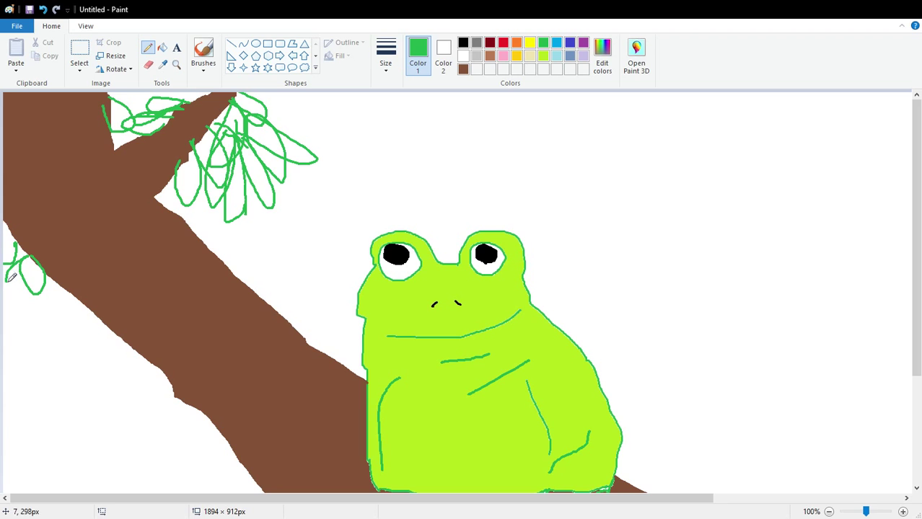
{"action": "mouse_move", "coordinate": [29, 281]}
{"action": "left_mouse_down"}
{"action": "mouse_move", "coordinate": [14, 340]}
{"action": "mouse_move", "coordinate": [25, 285]}
{"action": "left_mouse_up"}
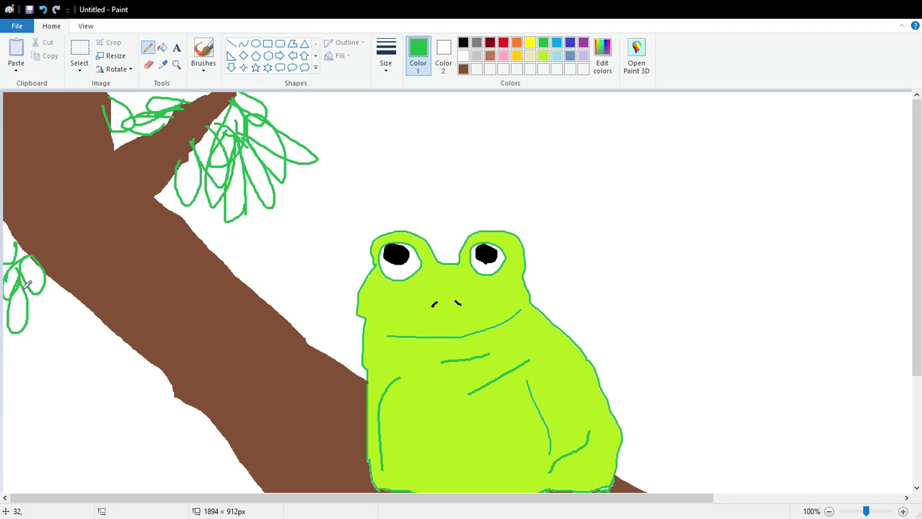
Step: Fill the right-hand and middle leaves of the cluster hanging below the twig with lime, undoing the last two fills farther left
{"action": "left_click", "coordinate": [162, 48]}
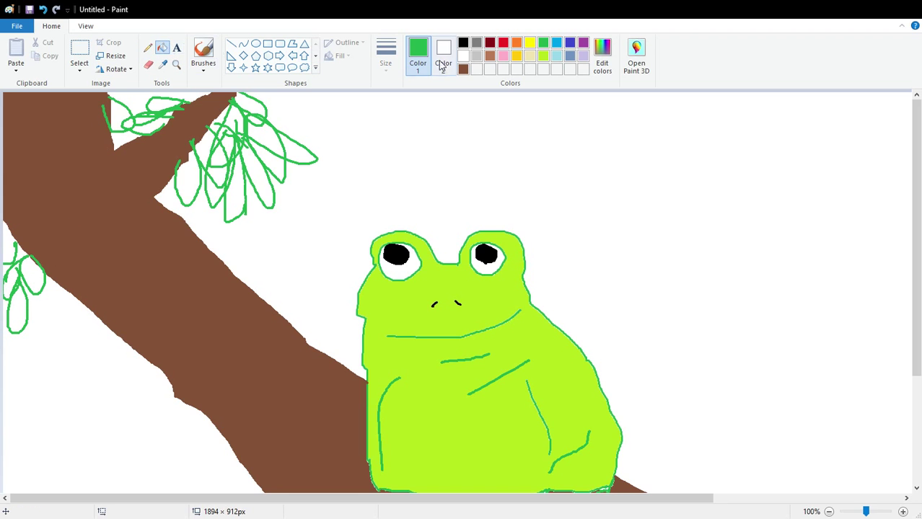
{"action": "left_click", "coordinate": [543, 55]}
{"action": "left_click", "coordinate": [278, 150]}
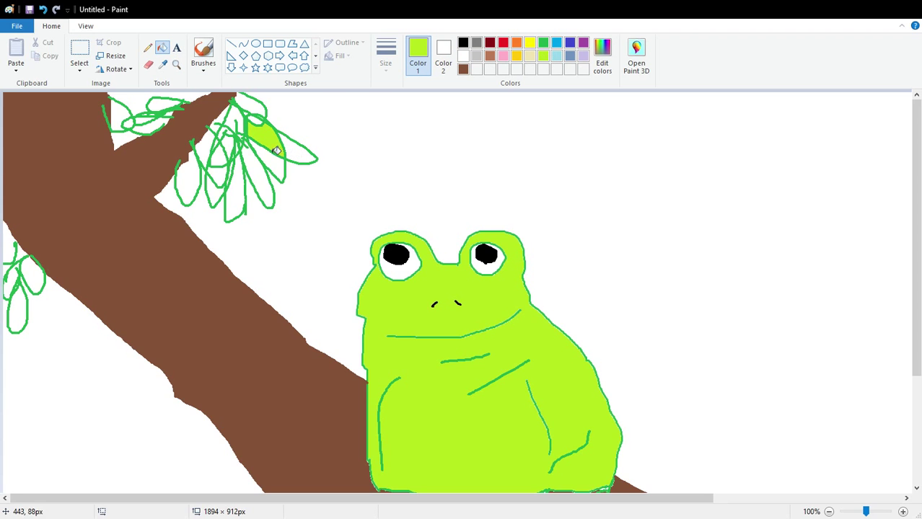
{"action": "left_click", "coordinate": [261, 176]}
{"action": "left_click", "coordinate": [273, 166]}
{"action": "left_click", "coordinate": [235, 189]}
{"action": "left_click", "coordinate": [216, 173]}
{"action": "left_click", "coordinate": [219, 157]}
{"action": "left_click", "coordinate": [42, 10]}
{"action": "left_click", "coordinate": [42, 10]}
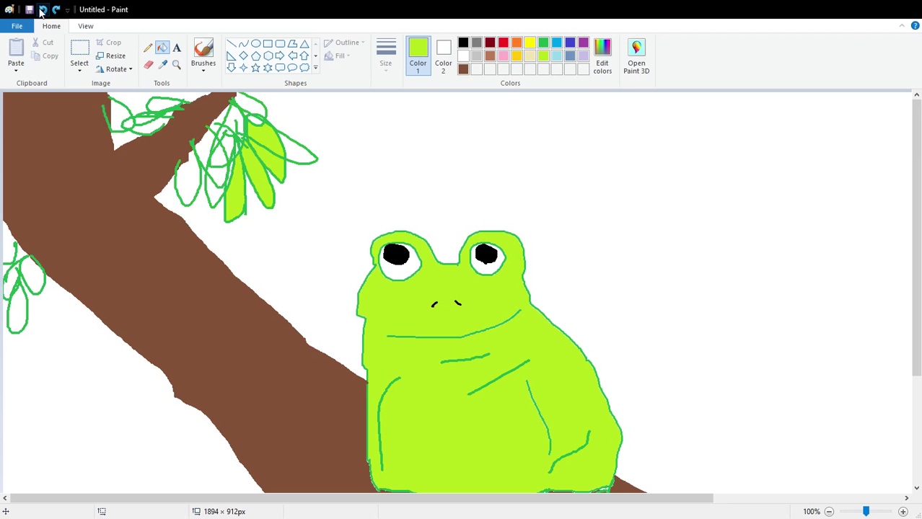
Step: Fill the remaining leaves of the hanging cluster and around the twig's tip with lime, undoing the fill that recolours the outlines
{"action": "left_click", "coordinate": [215, 157]}
{"action": "left_click", "coordinate": [210, 153]}
{"action": "left_click", "coordinate": [191, 195]}
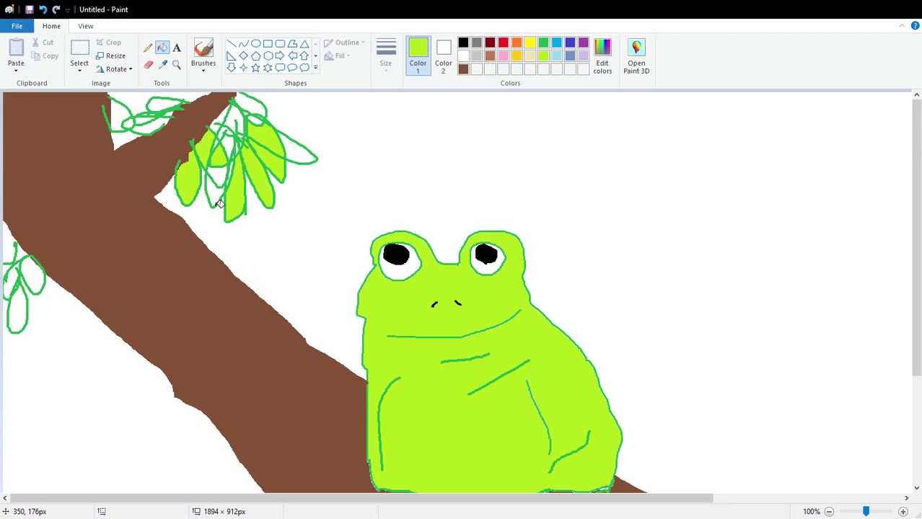
{"action": "left_click", "coordinate": [220, 202]}
{"action": "left_click", "coordinate": [225, 180]}
{"action": "left_click", "coordinate": [234, 150]}
{"action": "left_click", "coordinate": [236, 121]}
{"action": "left_click", "coordinate": [254, 116]}
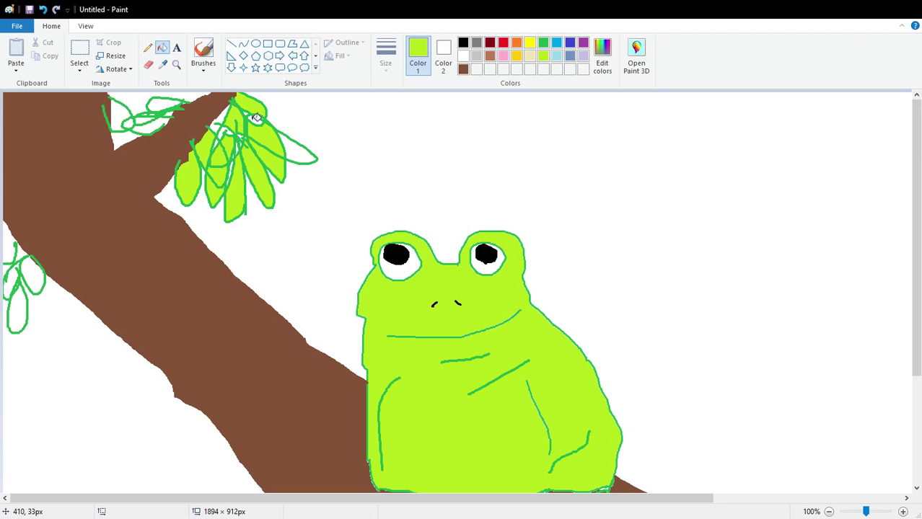
{"action": "left_click", "coordinate": [276, 150]}
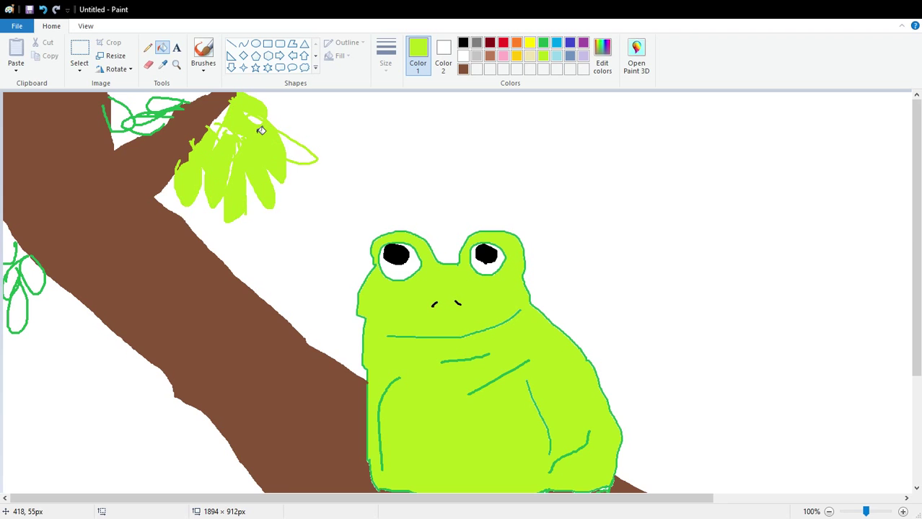
{"action": "left_click", "coordinate": [42, 10]}
{"action": "left_click", "coordinate": [296, 149]}
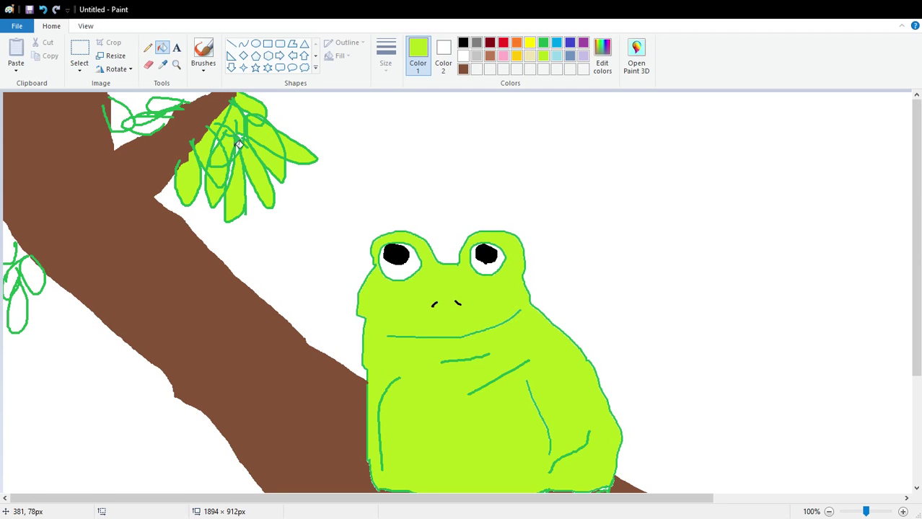
{"action": "left_click", "coordinate": [42, 10]}
{"action": "left_click", "coordinate": [42, 10]}
{"action": "left_click", "coordinate": [237, 174]}
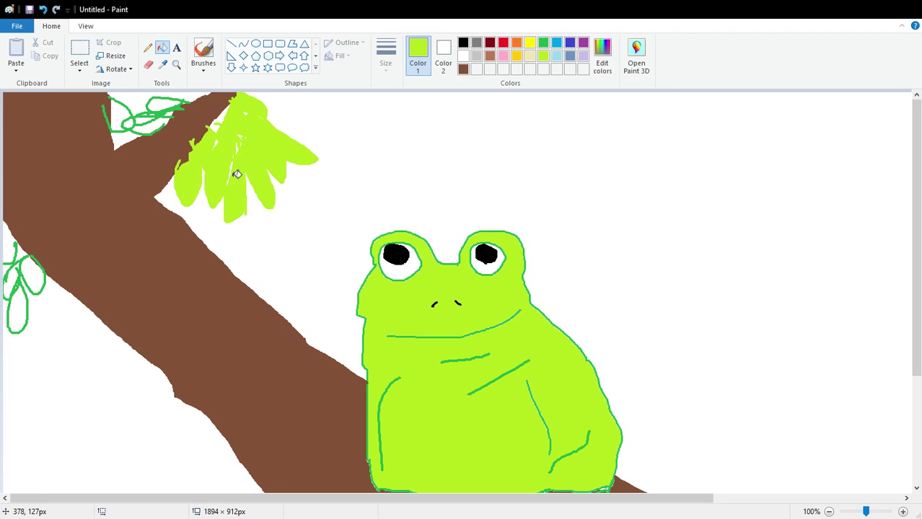
{"action": "left_click", "coordinate": [42, 9]}
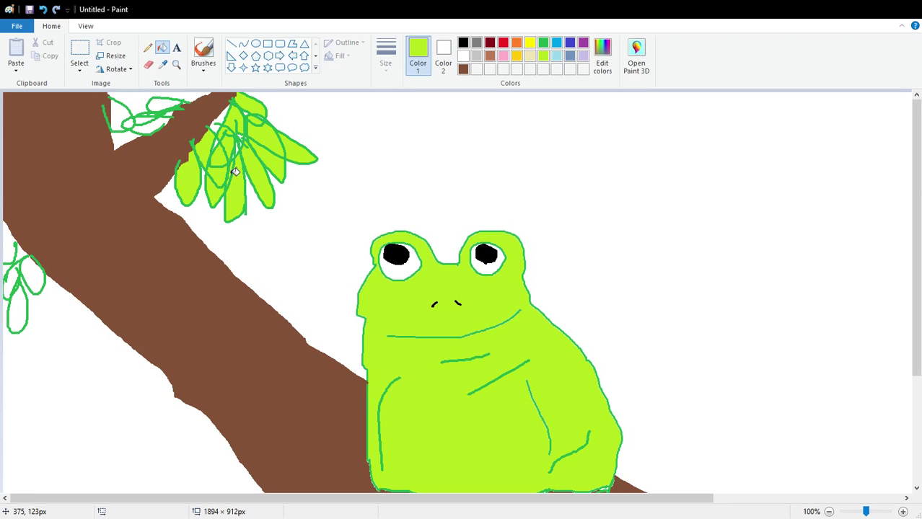
Step: Fill the leaves in the branch fork and the leaf cluster at the canvas's left edge with lime
{"action": "left_click", "coordinate": [164, 109]}
{"action": "left_click", "coordinate": [154, 127]}
{"action": "left_click", "coordinate": [124, 122]}
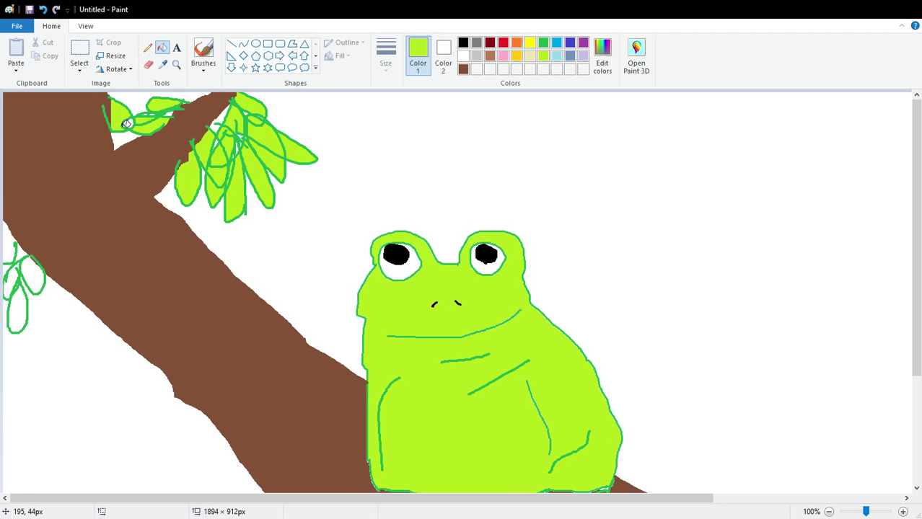
{"action": "left_click", "coordinate": [34, 274]}
{"action": "left_click", "coordinate": [19, 309]}
{"action": "left_click", "coordinate": [12, 283]}
{"action": "left_click", "coordinate": [12, 252]}
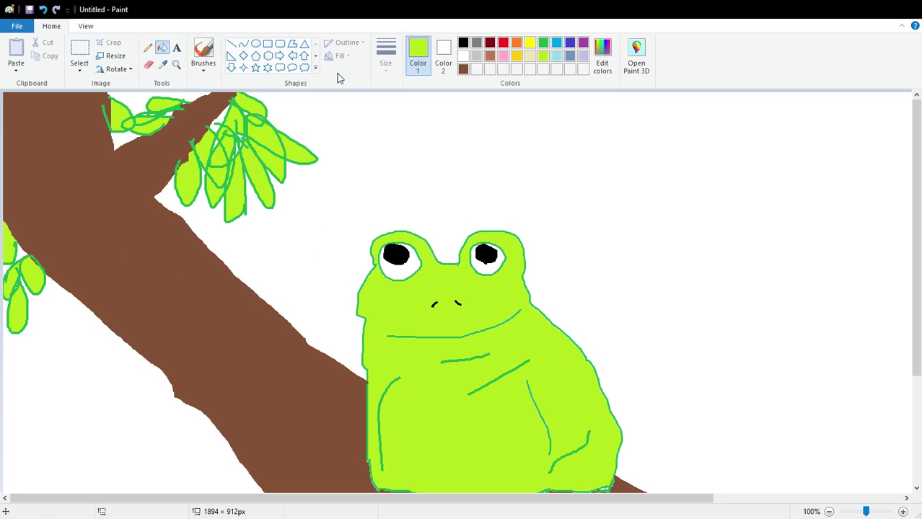
Step: Outline a second branch rising behind the frog's head to the canvas's upper edge with the Pencil and fill it with brown
{"action": "left_click", "coordinate": [150, 48]}
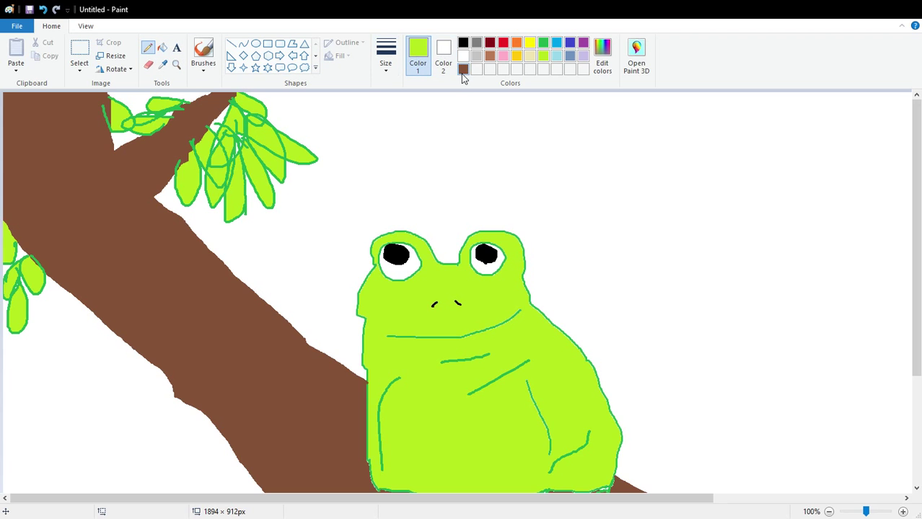
{"action": "left_click", "coordinate": [463, 70]}
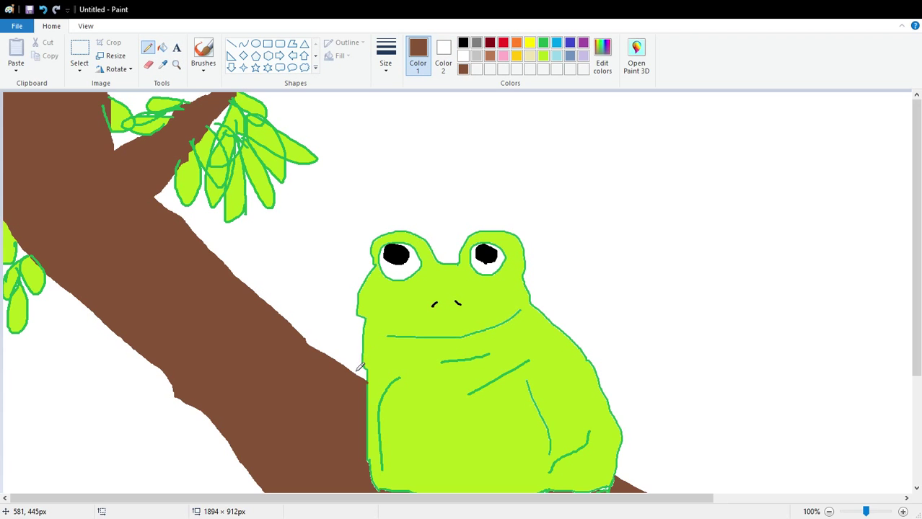
{"action": "mouse_move", "coordinate": [331, 359]}
{"action": "left_mouse_down"}
{"action": "mouse_move", "coordinate": [348, 295]}
{"action": "mouse_move", "coordinate": [386, 219]}
{"action": "mouse_move", "coordinate": [462, 101]}
{"action": "left_mouse_up"}
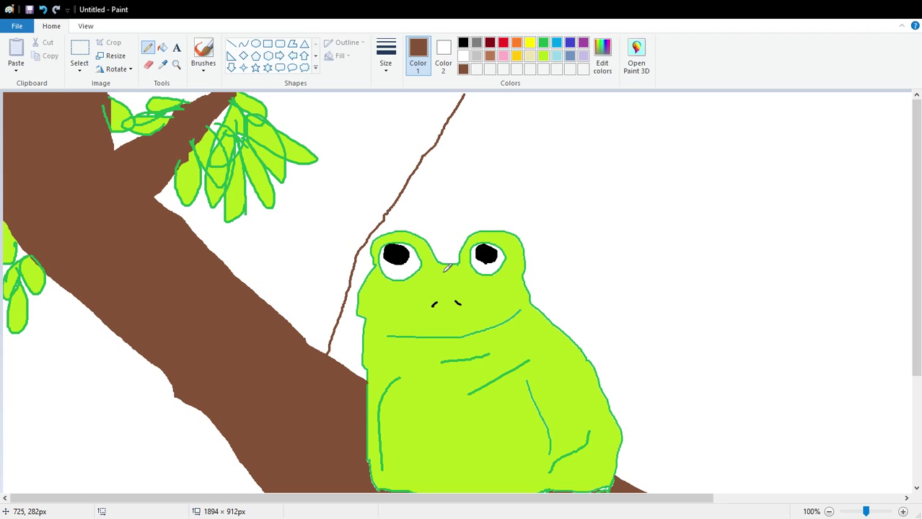
{"action": "left_click_drag", "start_coordinate": [445, 265], "coordinate": [502, 101]}
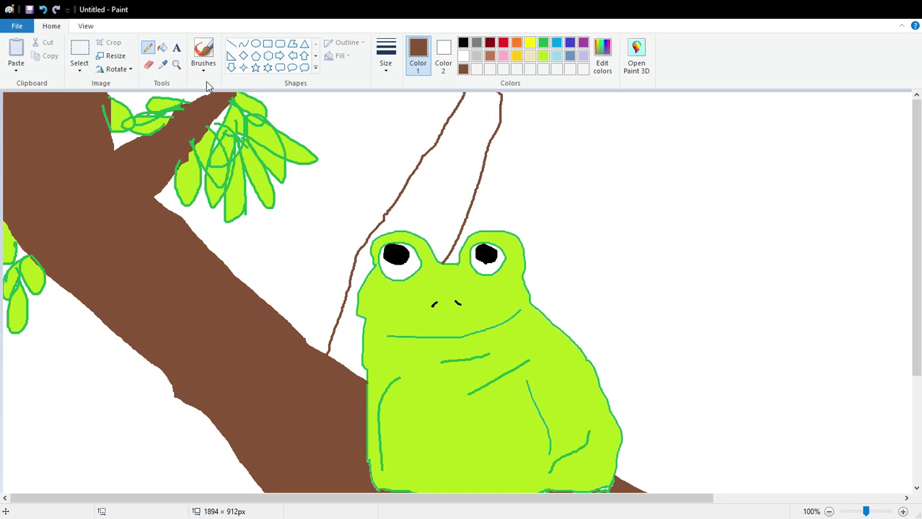
{"action": "left_click", "coordinate": [162, 46]}
{"action": "left_click", "coordinate": [435, 206]}
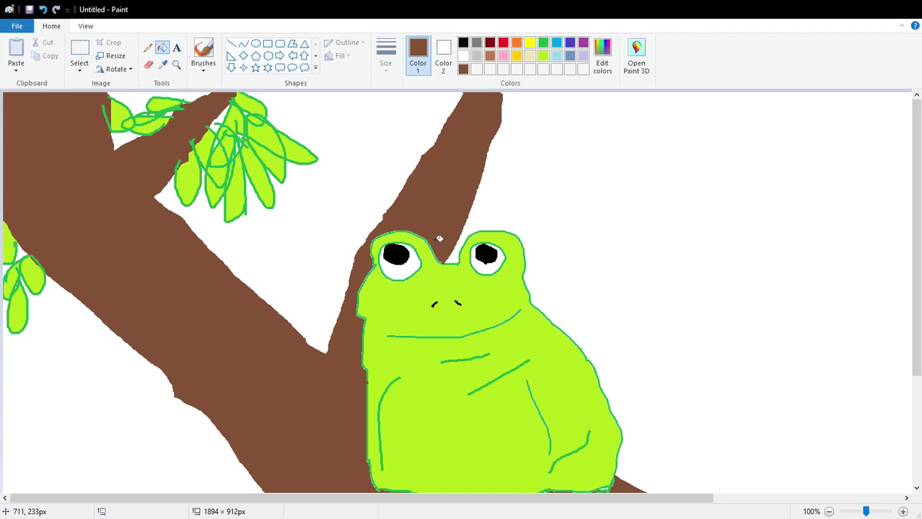
Step: Draw a cluster of green leaf outlines on the right side of the new branch's upper end with the Pencil, undoing the first attempts
{"action": "left_click", "coordinate": [148, 47]}
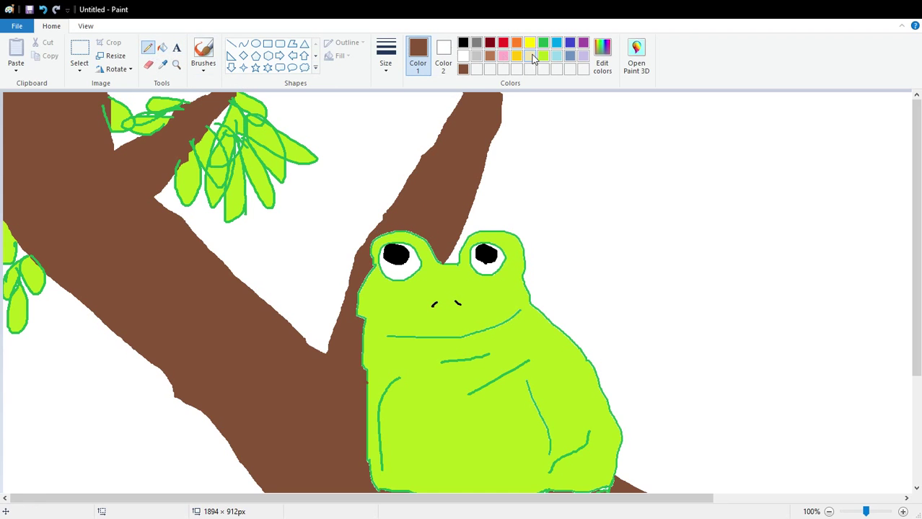
{"action": "left_click", "coordinate": [543, 43]}
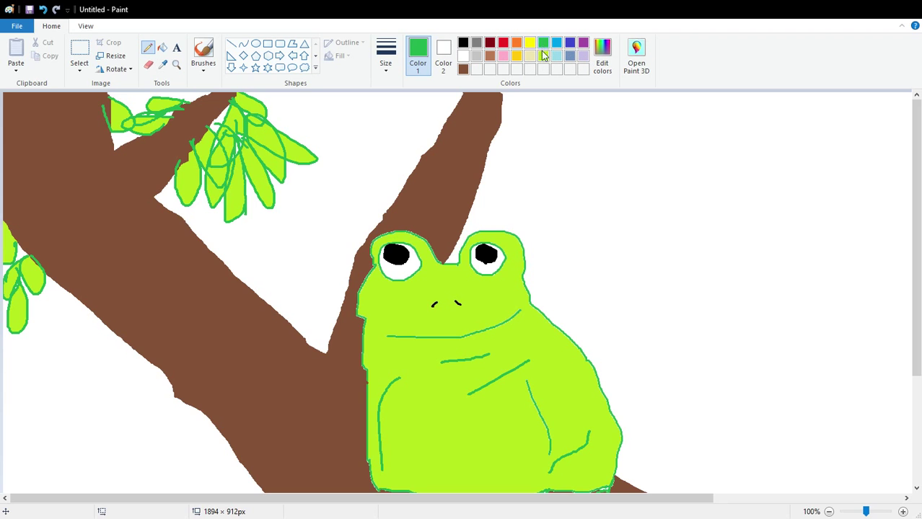
{"action": "mouse_move", "coordinate": [451, 115]}
{"action": "left_mouse_down"}
{"action": "mouse_move", "coordinate": [425, 135]}
{"action": "mouse_move", "coordinate": [456, 124]}
{"action": "mouse_move", "coordinate": [438, 151]}
{"action": "mouse_move", "coordinate": [435, 140]}
{"action": "mouse_move", "coordinate": [384, 165]}
{"action": "mouse_move", "coordinate": [429, 154]}
{"action": "mouse_move", "coordinate": [440, 139]}
{"action": "mouse_move", "coordinate": [378, 132]}
{"action": "mouse_move", "coordinate": [430, 134]}
{"action": "mouse_move", "coordinate": [454, 109]}
{"action": "mouse_move", "coordinate": [411, 101]}
{"action": "mouse_move", "coordinate": [437, 117]}
{"action": "mouse_move", "coordinate": [458, 110]}
{"action": "mouse_move", "coordinate": [503, 124]}
{"action": "mouse_move", "coordinate": [526, 166]}
{"action": "mouse_move", "coordinate": [503, 127]}
{"action": "left_mouse_up"}
{"action": "left_click", "coordinate": [42, 10]}
{"action": "left_click", "coordinate": [43, 9]}
{"action": "left_click", "coordinate": [43, 9]}
{"action": "left_click", "coordinate": [42, 9]}
{"action": "left_click", "coordinate": [42, 10]}
{"action": "mouse_move", "coordinate": [502, 114]}
{"action": "left_mouse_down"}
{"action": "mouse_move", "coordinate": [550, 145]}
{"action": "mouse_move", "coordinate": [566, 170]}
{"action": "left_mouse_up"}
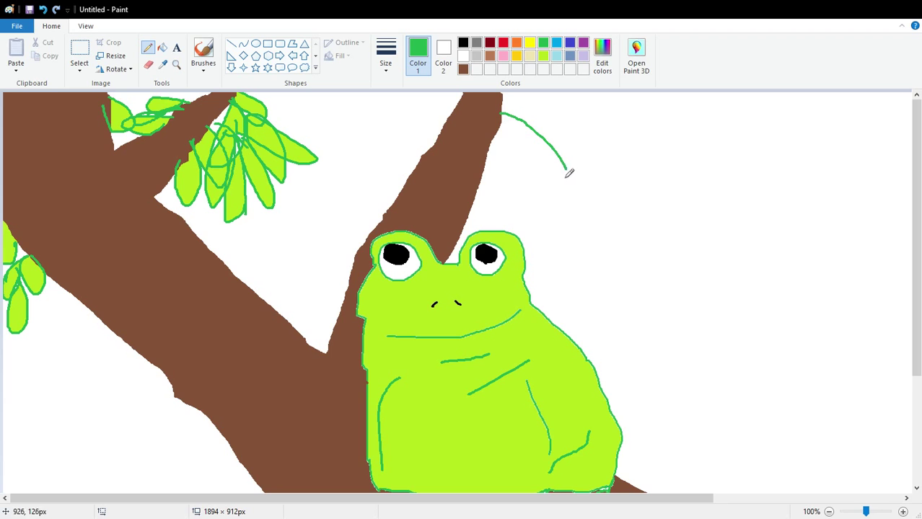
{"action": "mouse_move", "coordinate": [525, 129]}
{"action": "left_mouse_down"}
{"action": "mouse_move", "coordinate": [534, 149]}
{"action": "mouse_move", "coordinate": [511, 124]}
{"action": "left_mouse_up"}
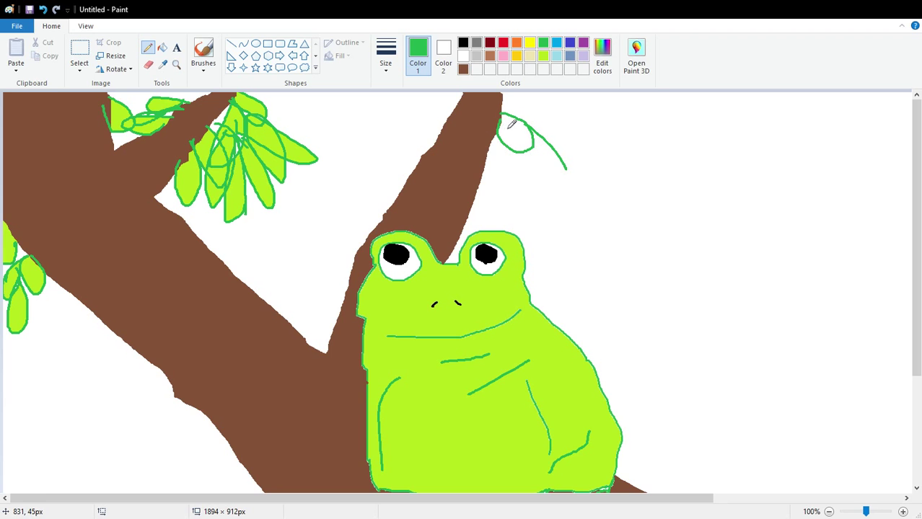
{"action": "mouse_move", "coordinate": [550, 146]}
{"action": "left_mouse_down"}
{"action": "mouse_move", "coordinate": [545, 173]}
{"action": "mouse_move", "coordinate": [522, 171]}
{"action": "mouse_move", "coordinate": [506, 147]}
{"action": "mouse_move", "coordinate": [500, 191]}
{"action": "mouse_move", "coordinate": [493, 148]}
{"action": "left_mouse_up"}
{"action": "mouse_move", "coordinate": [509, 116]}
{"action": "left_mouse_down"}
{"action": "mouse_move", "coordinate": [553, 153]}
{"action": "mouse_move", "coordinate": [503, 108]}
{"action": "left_mouse_up"}
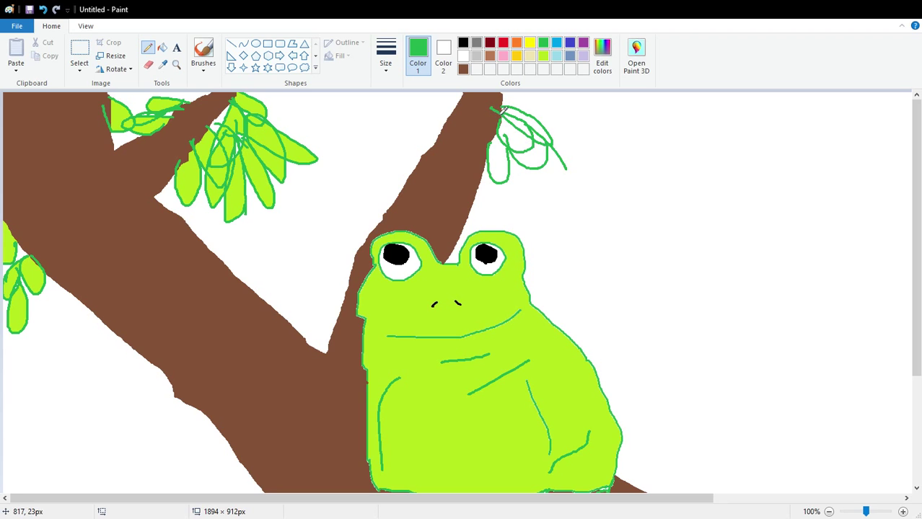
{"action": "mouse_move", "coordinate": [566, 168]}
{"action": "left_mouse_down"}
{"action": "mouse_move", "coordinate": [549, 196]}
{"action": "mouse_move", "coordinate": [520, 163]}
{"action": "mouse_move", "coordinate": [512, 166]}
{"action": "mouse_move", "coordinate": [524, 179]}
{"action": "mouse_move", "coordinate": [522, 207]}
{"action": "mouse_move", "coordinate": [505, 172]}
{"action": "left_mouse_up"}
{"action": "mouse_move", "coordinate": [462, 114]}
{"action": "left_mouse_down"}
{"action": "mouse_move", "coordinate": [420, 141]}
{"action": "mouse_move", "coordinate": [447, 128]}
{"action": "left_mouse_up"}
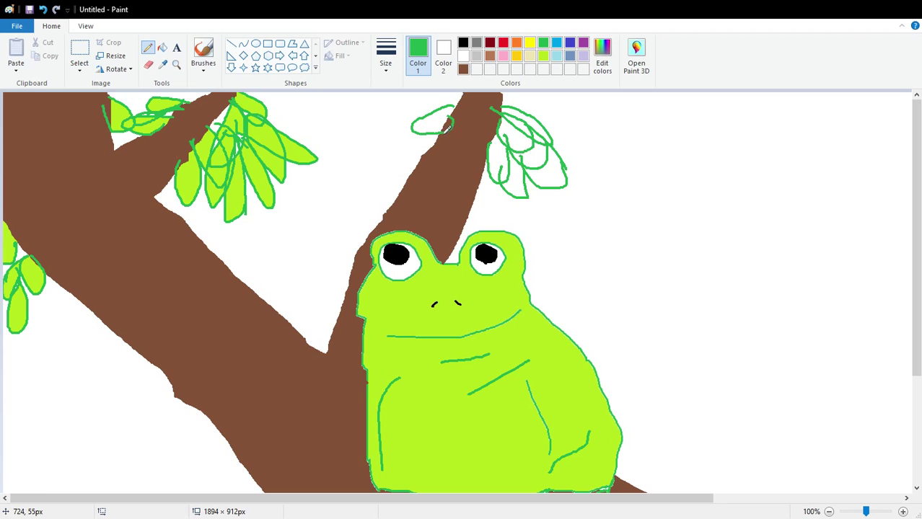
{"action": "left_click", "coordinate": [43, 10]}
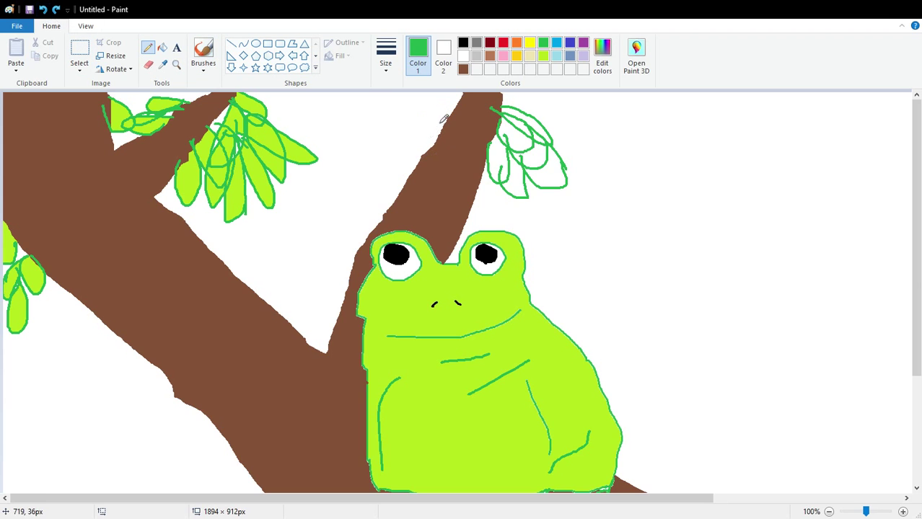
{"action": "mouse_move", "coordinate": [460, 108]}
{"action": "left_mouse_down"}
{"action": "mouse_move", "coordinate": [438, 110]}
{"action": "mouse_move", "coordinate": [452, 120]}
{"action": "mouse_move", "coordinate": [465, 108]}
{"action": "mouse_move", "coordinate": [388, 143]}
{"action": "left_mouse_up"}
{"action": "left_click", "coordinate": [43, 9]}
{"action": "mouse_move", "coordinate": [456, 115]}
{"action": "left_mouse_down"}
{"action": "mouse_move", "coordinate": [424, 120]}
{"action": "mouse_move", "coordinate": [468, 109]}
{"action": "left_mouse_up"}
{"action": "mouse_move", "coordinate": [437, 142]}
{"action": "left_mouse_down"}
{"action": "mouse_move", "coordinate": [383, 156]}
{"action": "mouse_move", "coordinate": [422, 137]}
{"action": "left_mouse_up"}
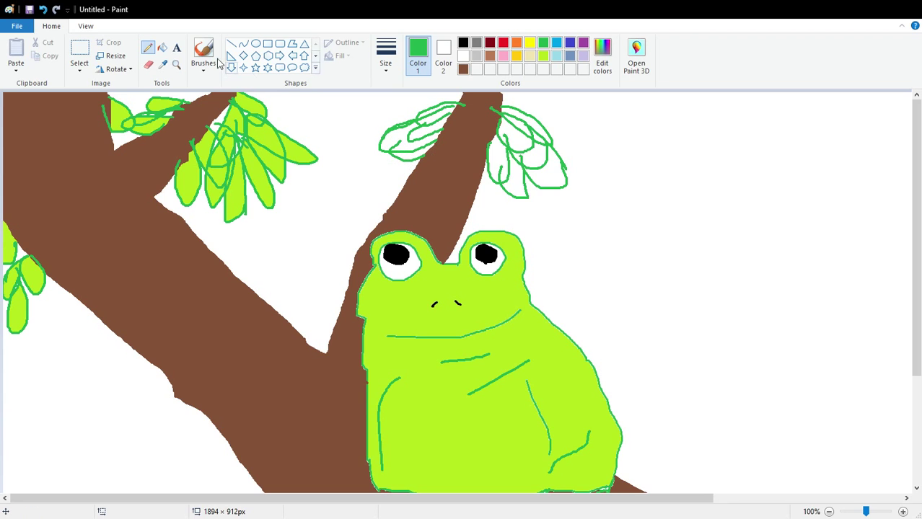
{"action": "left_click", "coordinate": [42, 10]}
{"action": "left_click", "coordinate": [43, 10]}
{"action": "left_click", "coordinate": [42, 10]}
Step: Draw overlapping green leaf outlines on the left side of the new branch's upper end, undoing unwanted strokes
{"action": "mouse_move", "coordinate": [459, 109]}
{"action": "left_mouse_down"}
{"action": "mouse_move", "coordinate": [403, 124]}
{"action": "mouse_move", "coordinate": [423, 137]}
{"action": "mouse_move", "coordinate": [451, 126]}
{"action": "mouse_move", "coordinate": [407, 139]}
{"action": "mouse_move", "coordinate": [412, 147]}
{"action": "mouse_move", "coordinate": [436, 136]}
{"action": "mouse_move", "coordinate": [419, 119]}
{"action": "mouse_move", "coordinate": [419, 127]}
{"action": "mouse_move", "coordinate": [450, 119]}
{"action": "mouse_move", "coordinate": [409, 141]}
{"action": "mouse_move", "coordinate": [425, 151]}
{"action": "mouse_move", "coordinate": [448, 125]}
{"action": "mouse_move", "coordinate": [389, 115]}
{"action": "mouse_move", "coordinate": [381, 126]}
{"action": "mouse_move", "coordinate": [398, 133]}
{"action": "mouse_move", "coordinate": [435, 122]}
{"action": "mouse_move", "coordinate": [407, 156]}
{"action": "mouse_move", "coordinate": [412, 145]}
{"action": "mouse_move", "coordinate": [381, 156]}
{"action": "mouse_move", "coordinate": [394, 174]}
{"action": "mouse_move", "coordinate": [428, 159]}
{"action": "mouse_move", "coordinate": [399, 145]}
{"action": "mouse_move", "coordinate": [370, 177]}
{"action": "mouse_move", "coordinate": [408, 171]}
{"action": "mouse_move", "coordinate": [426, 148]}
{"action": "left_mouse_up"}
{"action": "left_click", "coordinate": [43, 10]}
{"action": "left_click", "coordinate": [43, 10]}
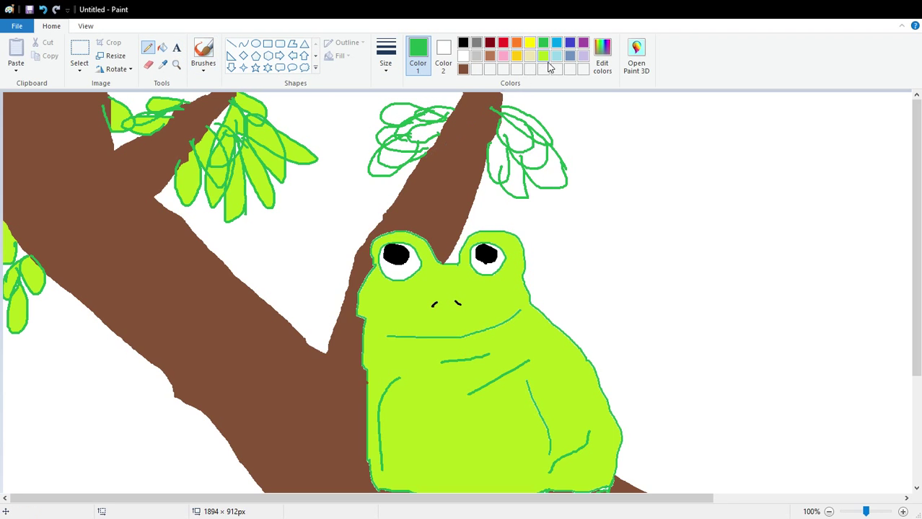
Step: Fill the leaves on the left side of the new branch with lime, undoing the fill that recolours their outlines
{"action": "left_click", "coordinate": [543, 56]}
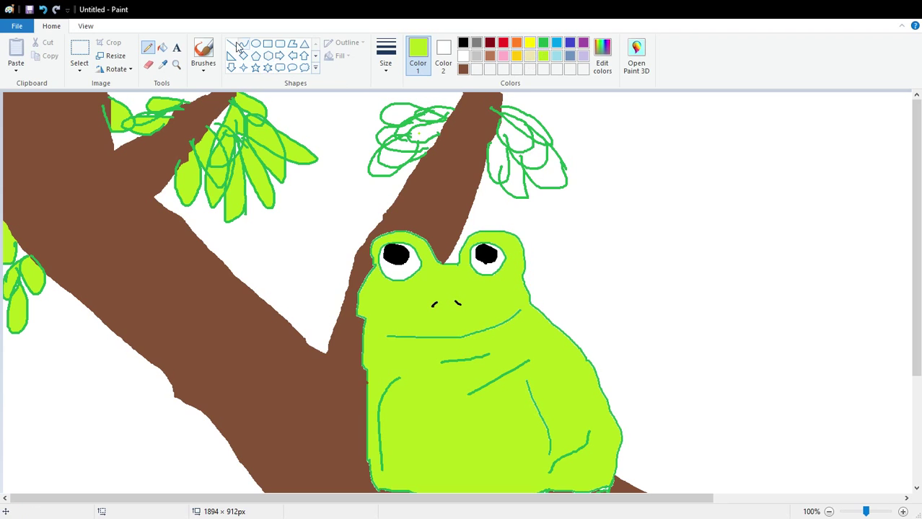
{"action": "left_click", "coordinate": [162, 48]}
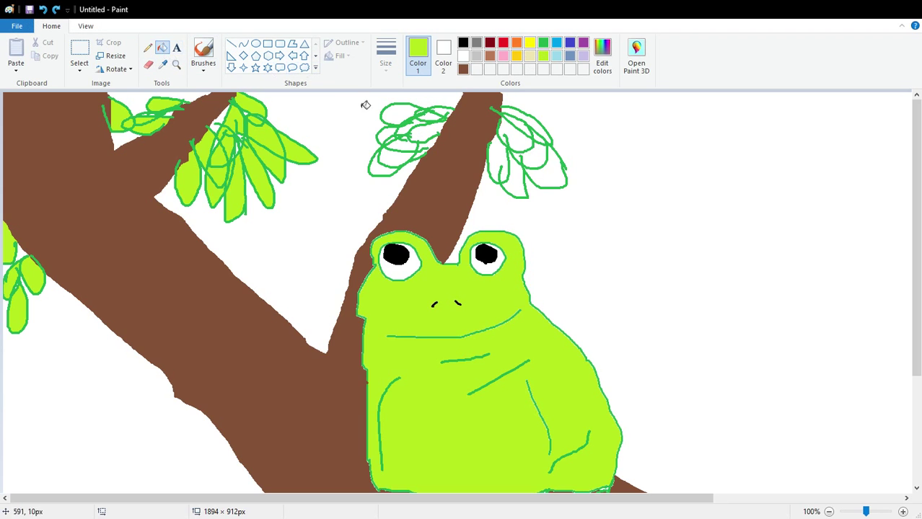
{"action": "left_click", "coordinate": [389, 171]}
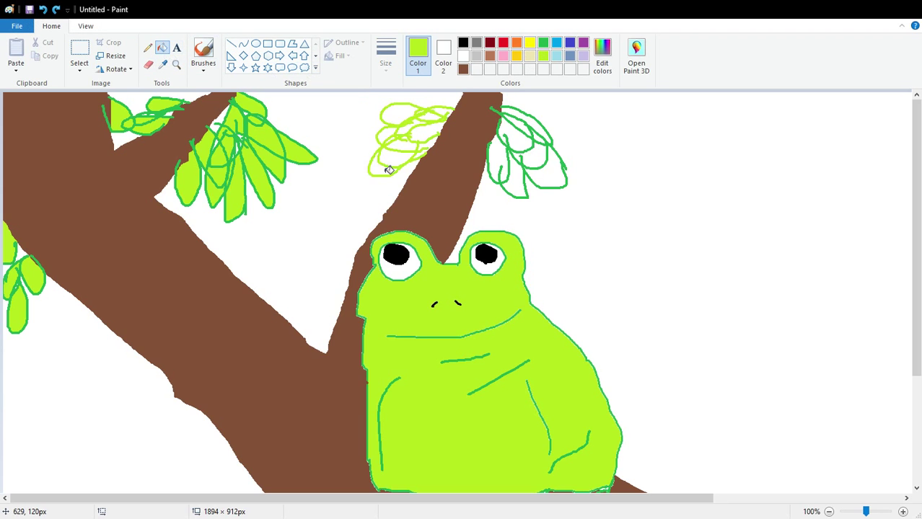
{"action": "left_click", "coordinate": [43, 10]}
{"action": "left_click", "coordinate": [382, 171]}
{"action": "left_click", "coordinate": [395, 160]}
{"action": "left_click", "coordinate": [385, 137]}
{"action": "left_click", "coordinate": [398, 116]}
{"action": "left_click", "coordinate": [432, 137]}
{"action": "left_click", "coordinate": [414, 133]}
{"action": "left_click", "coordinate": [407, 148]}
{"action": "left_click", "coordinate": [430, 148]}
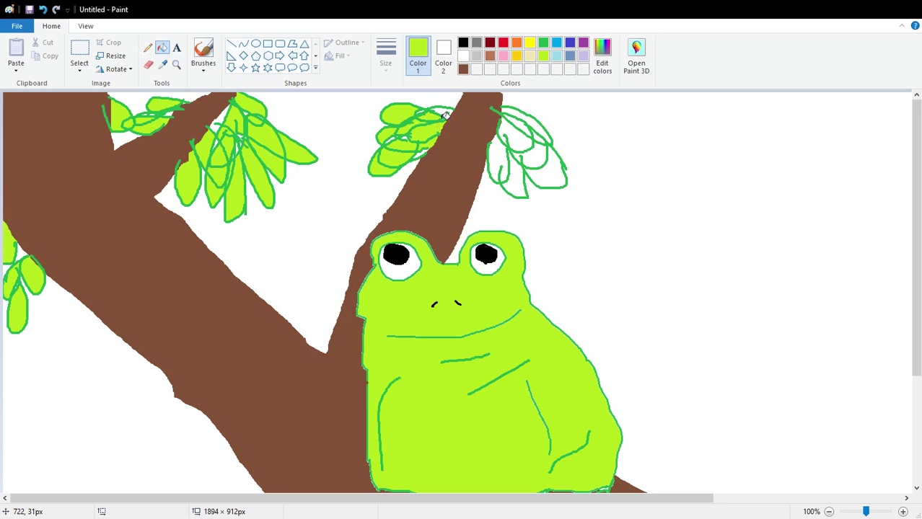
{"action": "left_click", "coordinate": [395, 145]}
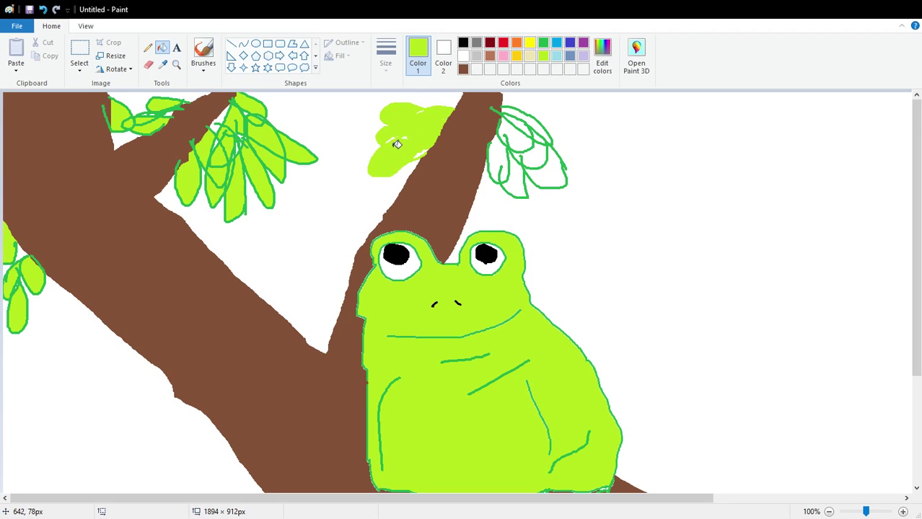
{"action": "left_click", "coordinate": [42, 9]}
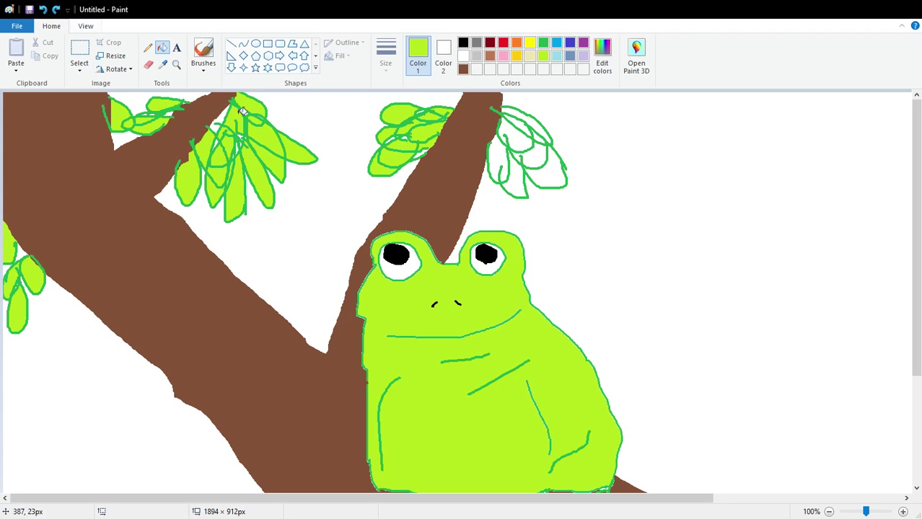
{"action": "left_click", "coordinate": [395, 145]}
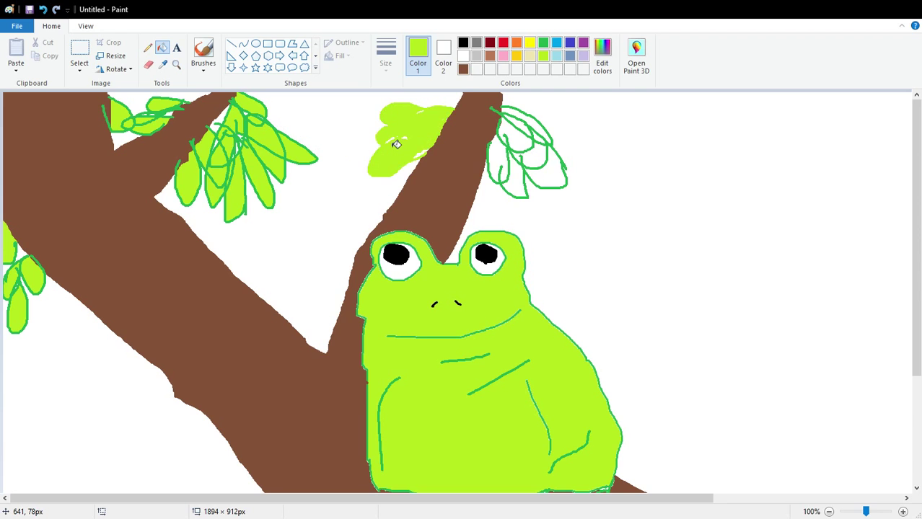
{"action": "left_click", "coordinate": [42, 9]}
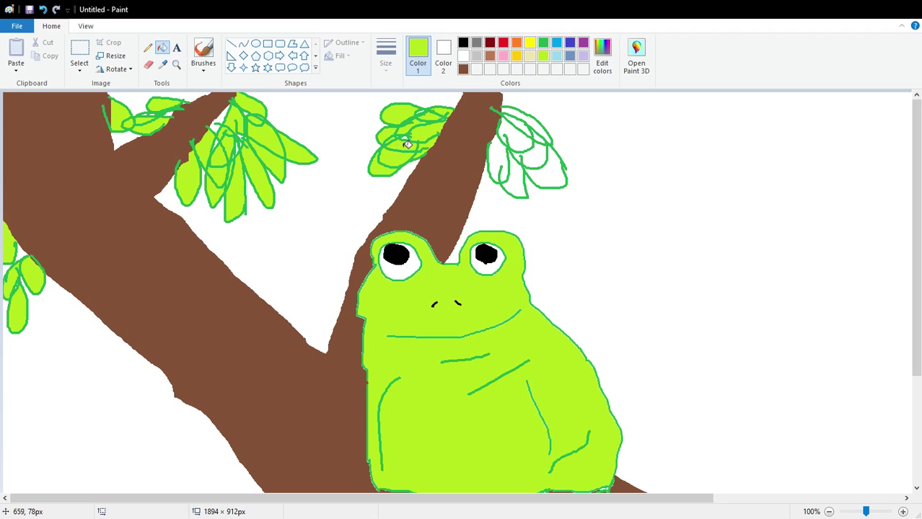
Step: Fill the outlined leaves on the right side of the second branch's upper end with lime
{"action": "left_click", "coordinate": [510, 173]}
{"action": "left_click", "coordinate": [521, 189]}
{"action": "left_click", "coordinate": [554, 181]}
{"action": "left_click", "coordinate": [540, 168]}
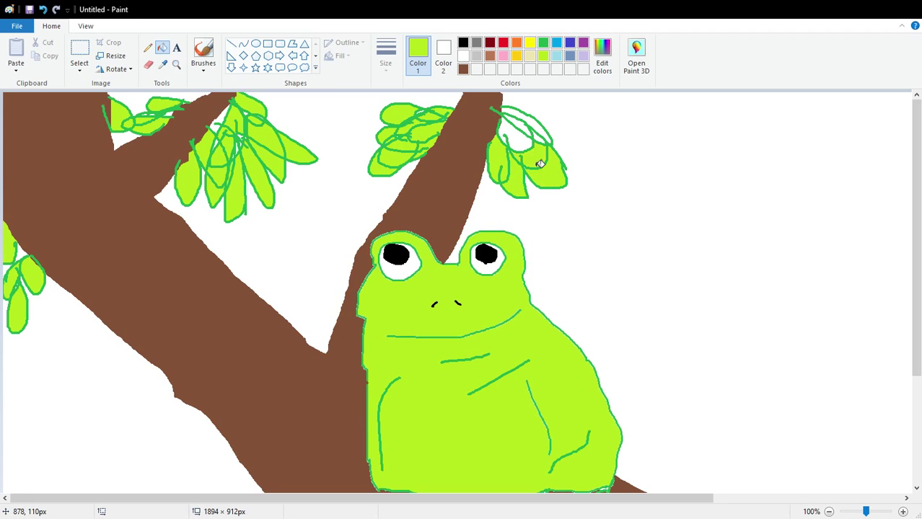
{"action": "left_click", "coordinate": [521, 146]}
{"action": "left_click", "coordinate": [529, 128]}
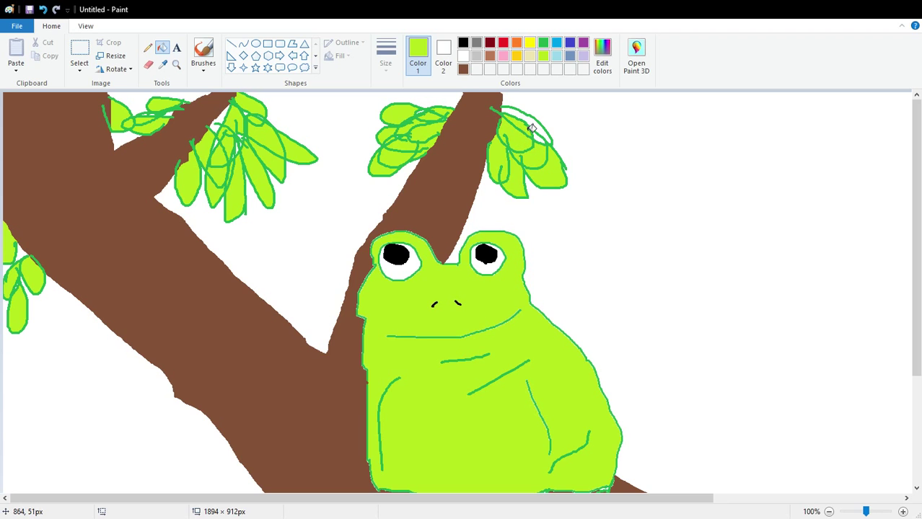
{"action": "left_click", "coordinate": [534, 126]}
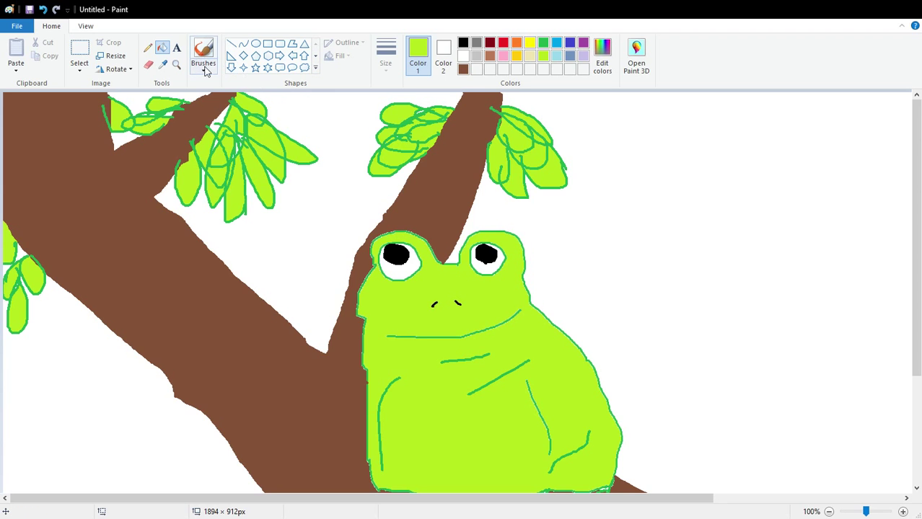
Step: Fill the white background on both sides of the second branch with light blue as the sky
{"action": "left_click", "coordinate": [146, 50]}
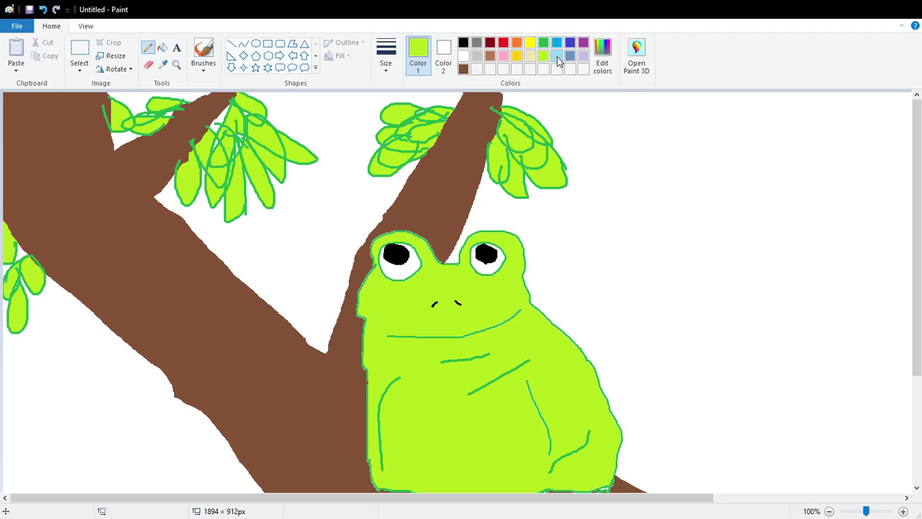
{"action": "left_click", "coordinate": [162, 47]}
{"action": "left_click", "coordinate": [556, 57]}
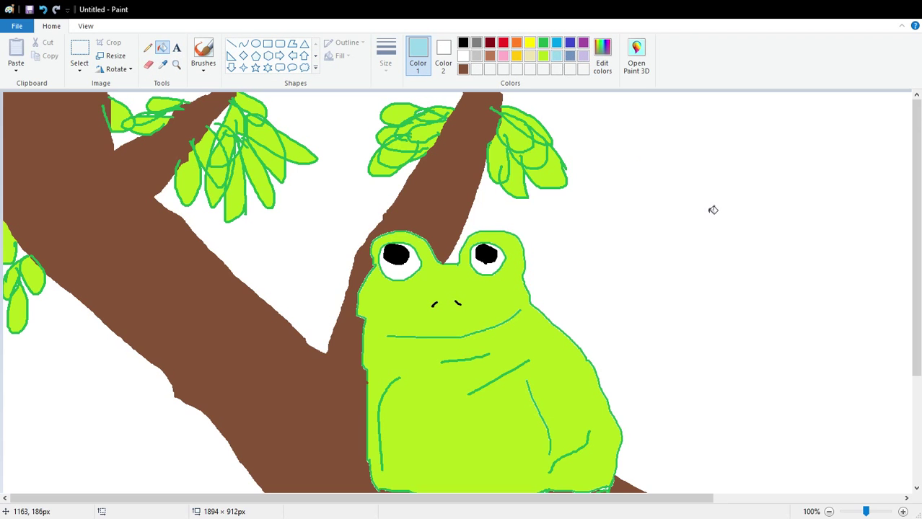
{"action": "left_click", "coordinate": [713, 210]}
{"action": "left_click", "coordinate": [346, 181]}
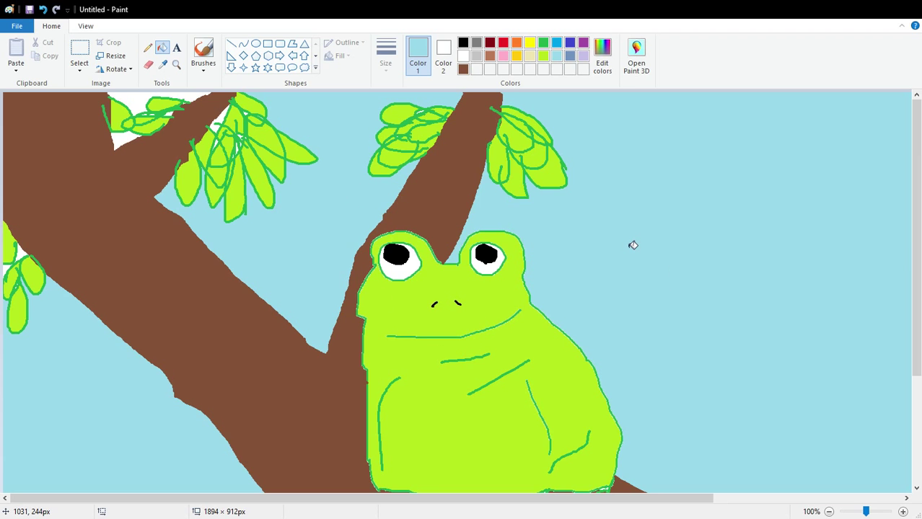
Step: Fill the white gaps around the leaves on the upper-left branch with the same light blue
{"action": "left_click", "coordinate": [138, 108]}
{"action": "left_click", "coordinate": [122, 143]}
{"action": "left_click", "coordinate": [222, 126]}
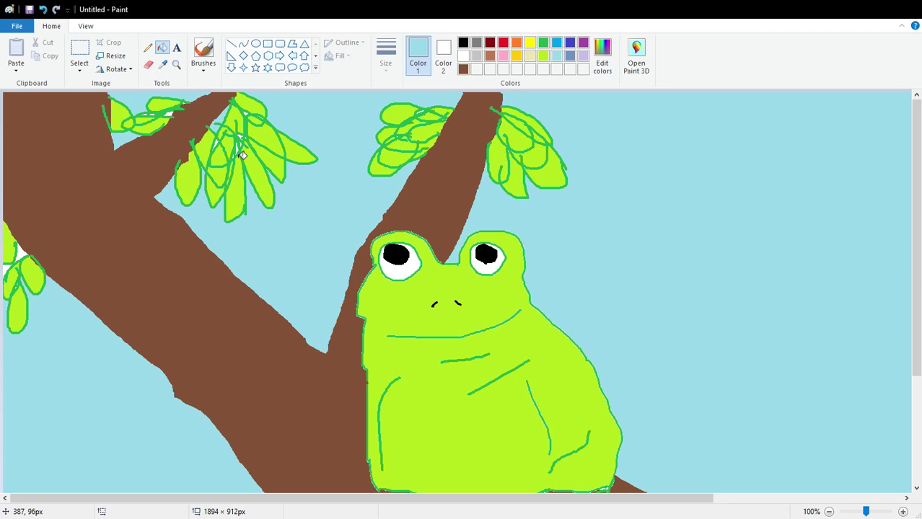
Step: Try to fill the small white gap between the upper-left leaves and their branch with light blue, undoing each attempt
{"action": "left_click", "coordinate": [176, 123]}
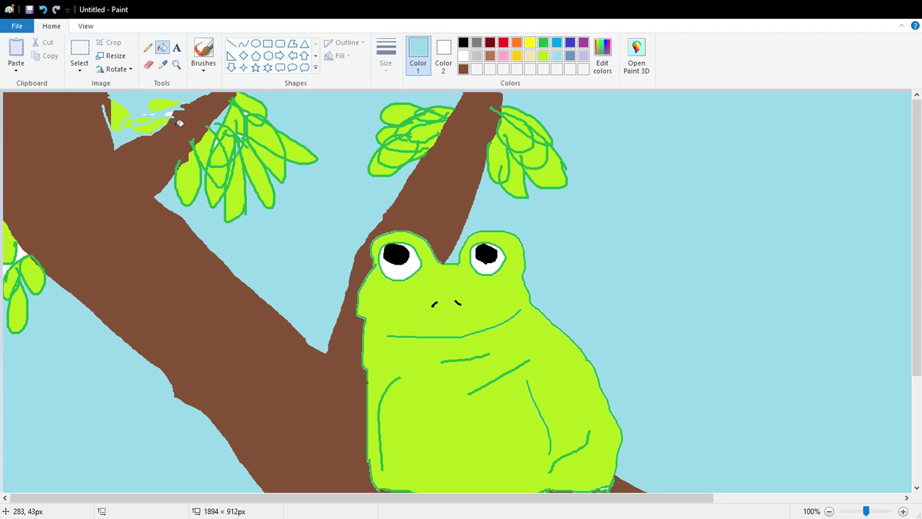
{"action": "left_click", "coordinate": [42, 10]}
{"action": "left_click", "coordinate": [174, 119]}
{"action": "left_click", "coordinate": [42, 9]}
{"action": "left_click", "coordinate": [173, 121]}
{"action": "left_click", "coordinate": [43, 10]}
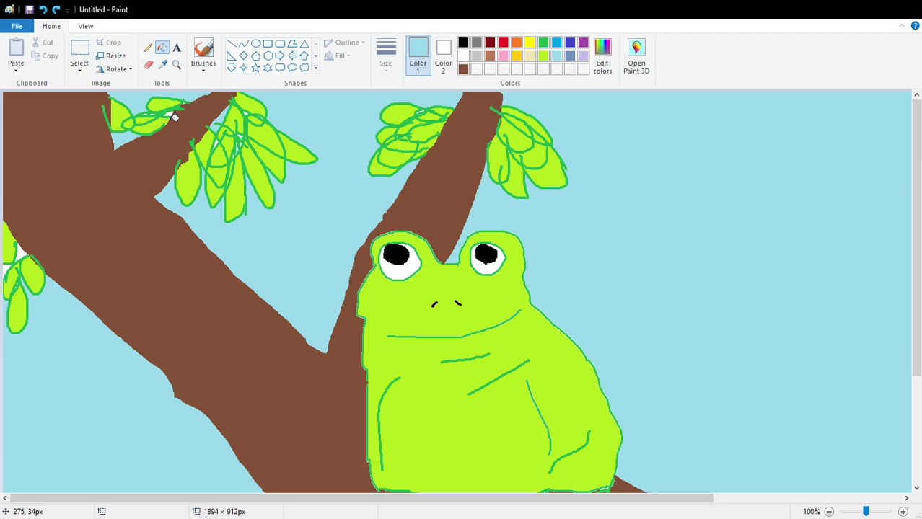